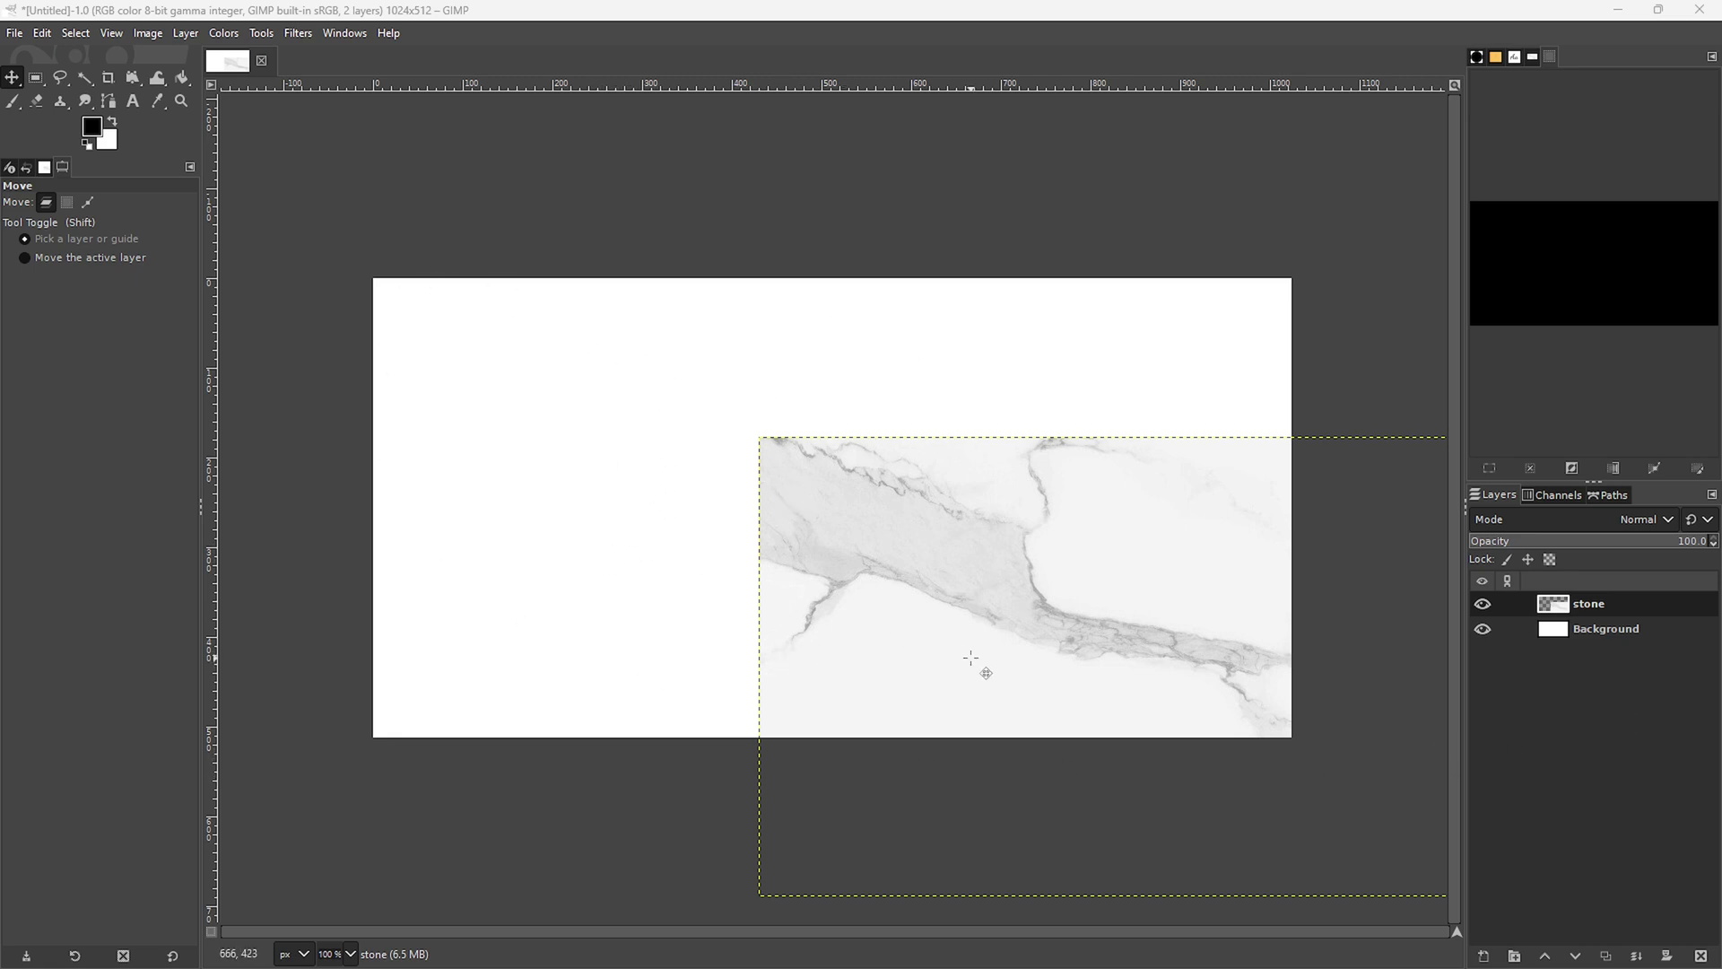
- Drag the marble stone layer up-left, then nudge it slightly down-right over the white canvas
{"action": "mouse_move", "coordinate": [1167, 663]}
{"action": "left_mouse_down"}
{"action": "mouse_move", "coordinate": [767, 518]}
{"action": "mouse_move", "coordinate": [781, 503]}
{"action": "left_mouse_up"}
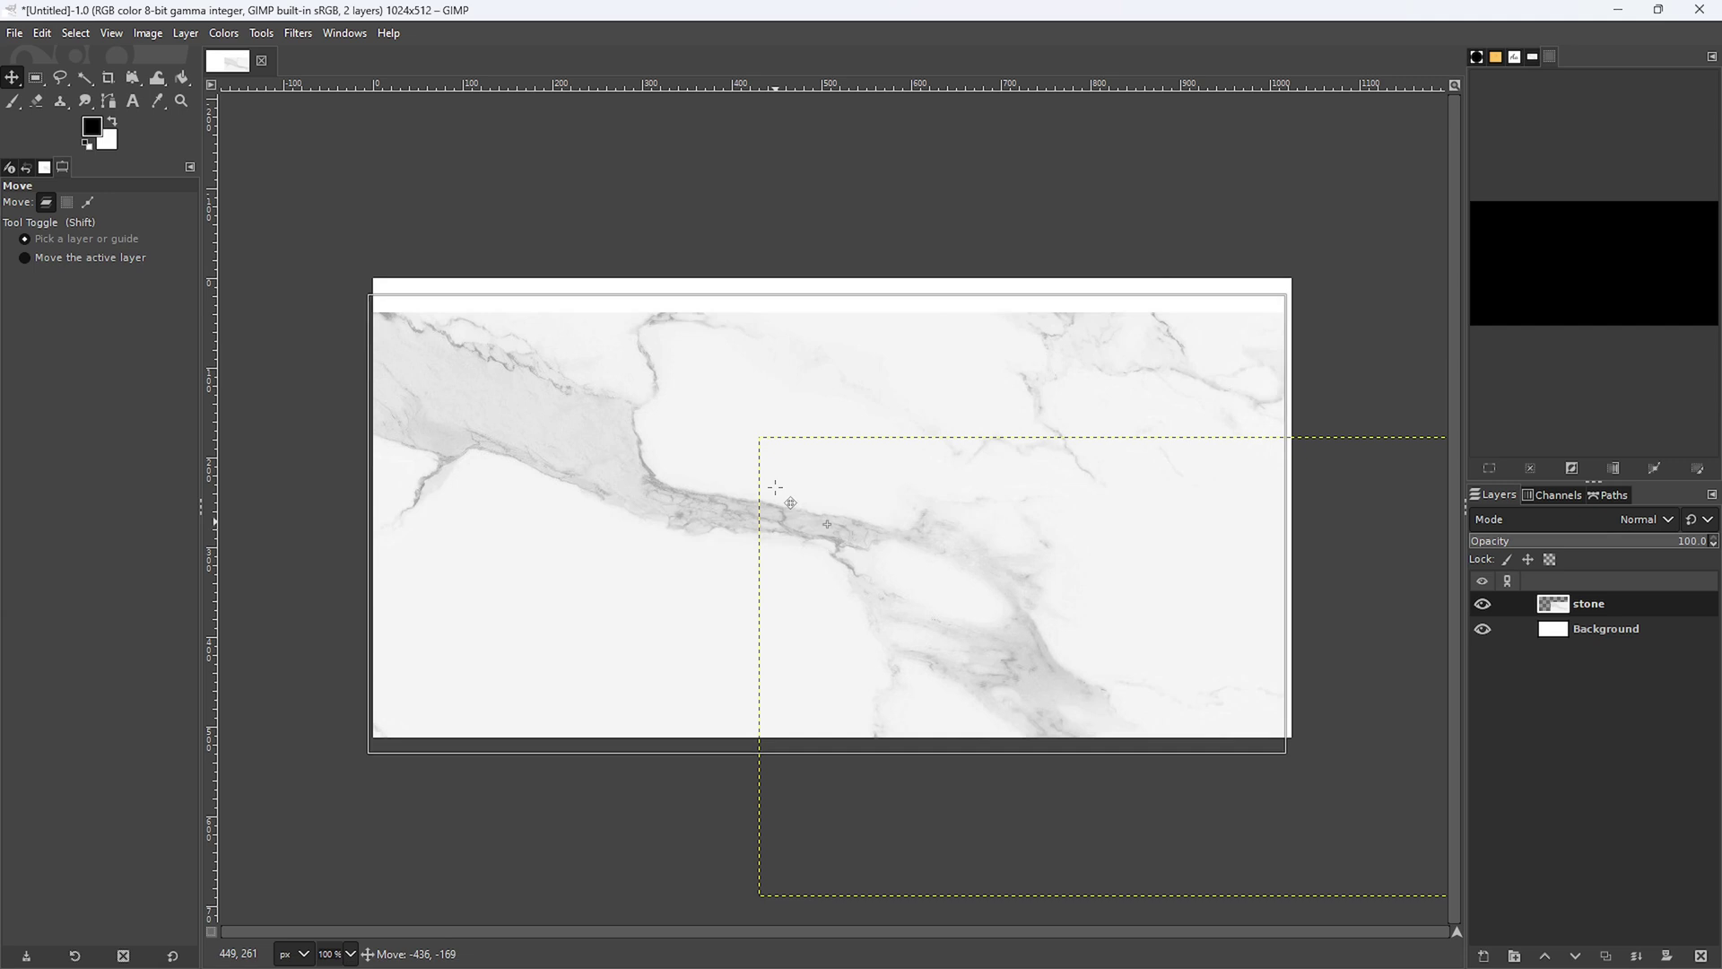
{"action": "mouse_move", "coordinate": [781, 503]}
{"action": "left_mouse_down"}
{"action": "mouse_move", "coordinate": [919, 596]}
{"action": "mouse_move", "coordinate": [946, 583]}
{"action": "mouse_move", "coordinate": [841, 553]}
{"action": "mouse_move", "coordinate": [858, 569]}
{"action": "left_mouse_up"}
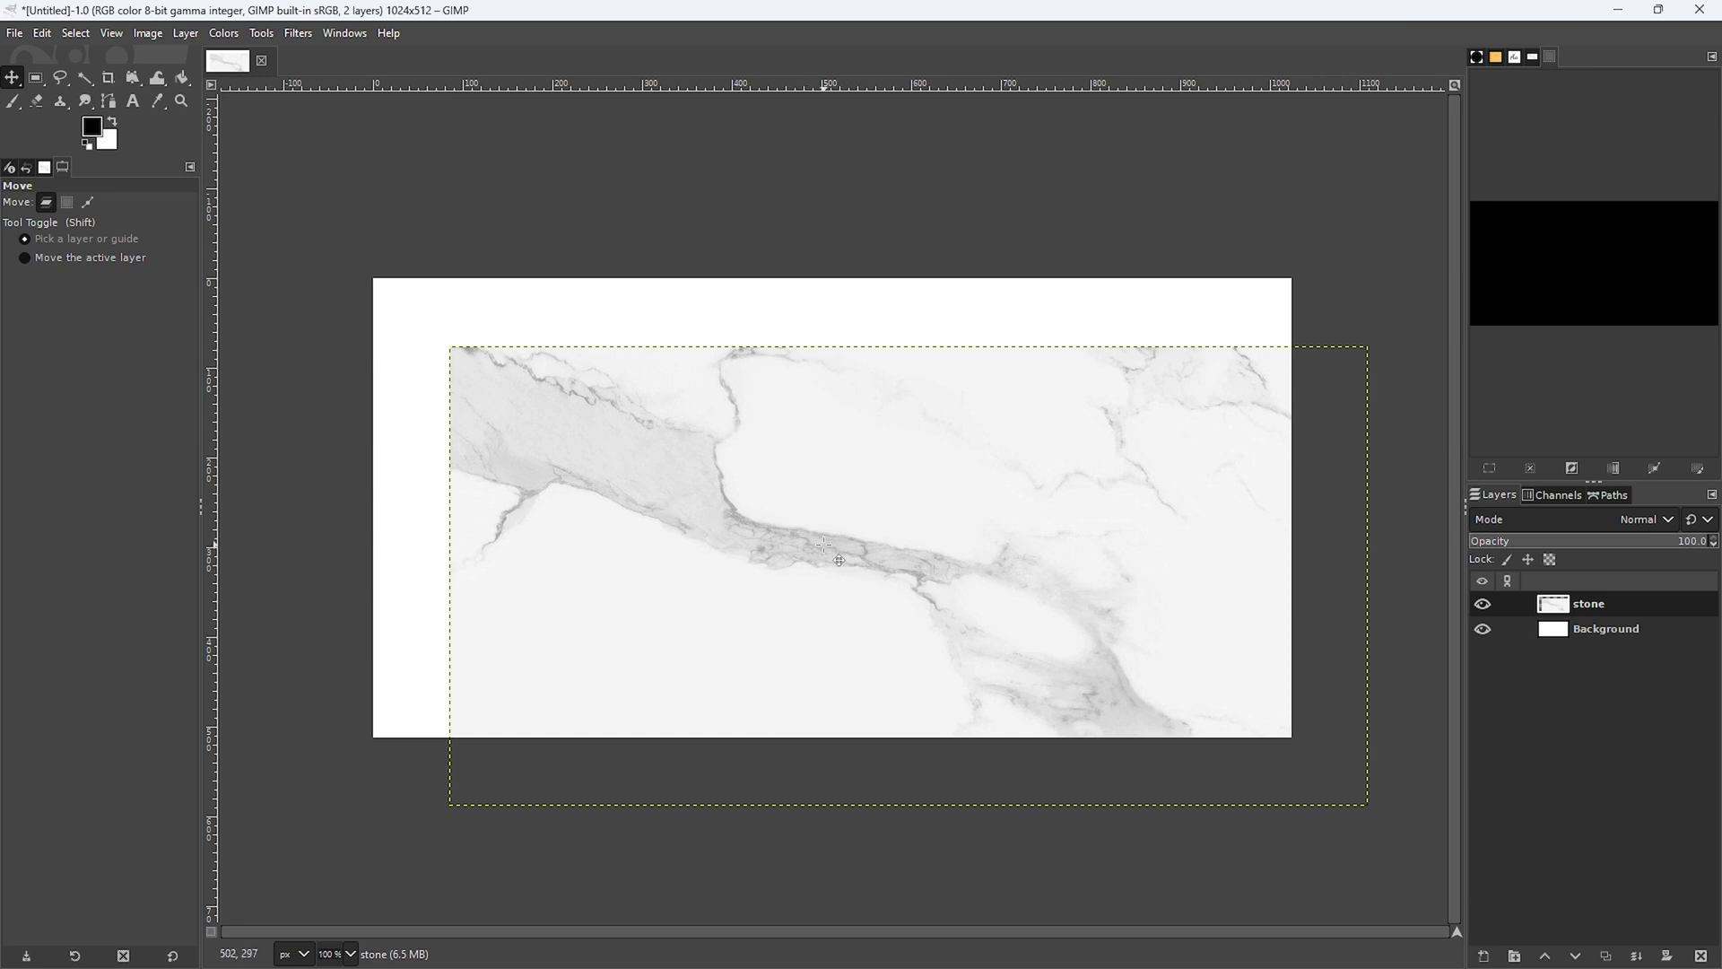
{"action": "left_click_drag", "start_coordinate": [837, 559], "coordinate": [882, 613]}
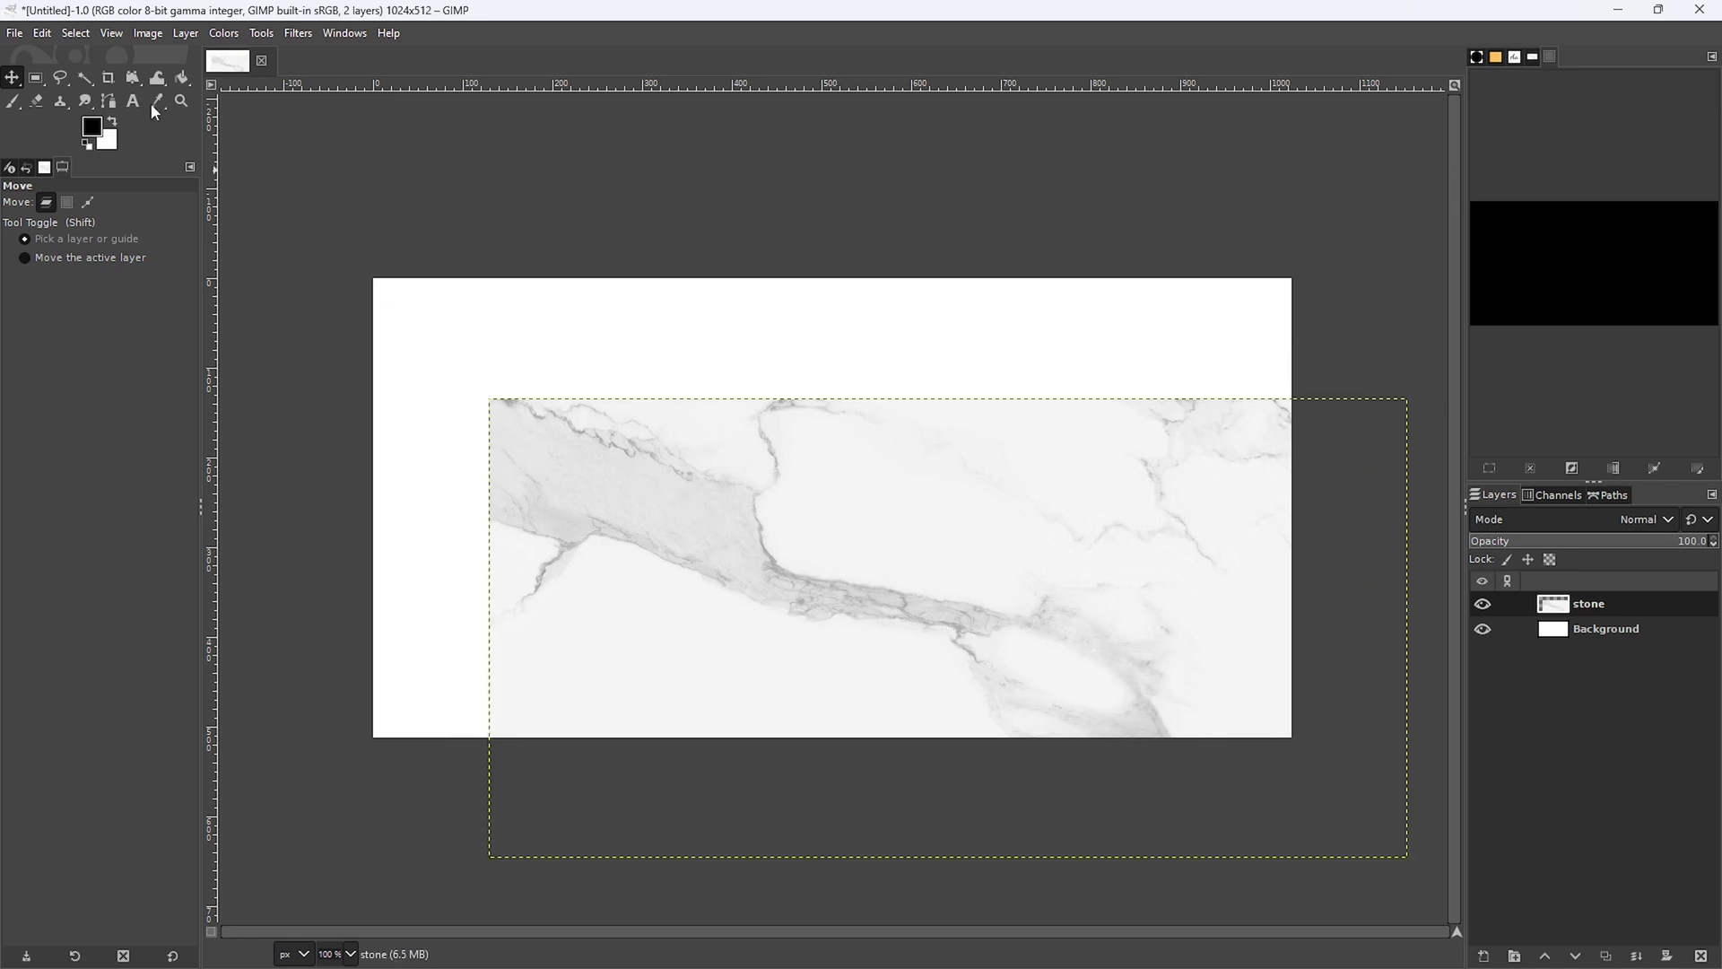
- Enable View > Snap to Canvas Edges and drag the marble layer flush with the canvas
{"action": "left_click", "coordinate": [115, 37]}
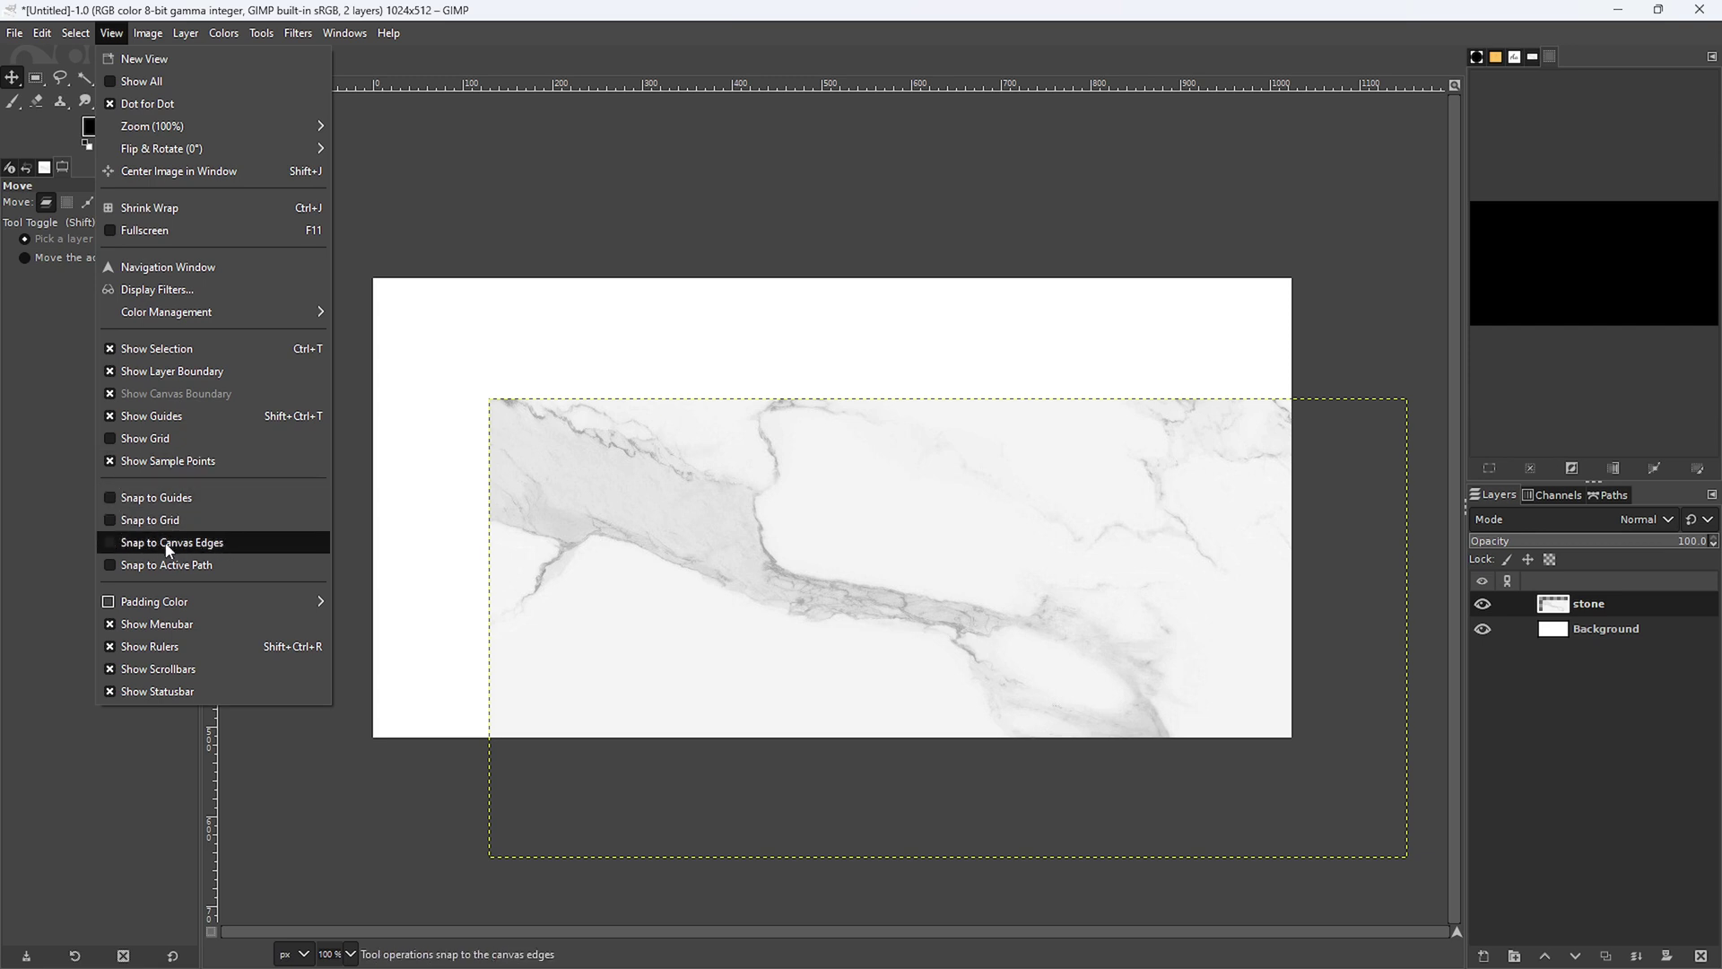
{"action": "left_click", "coordinate": [107, 542]}
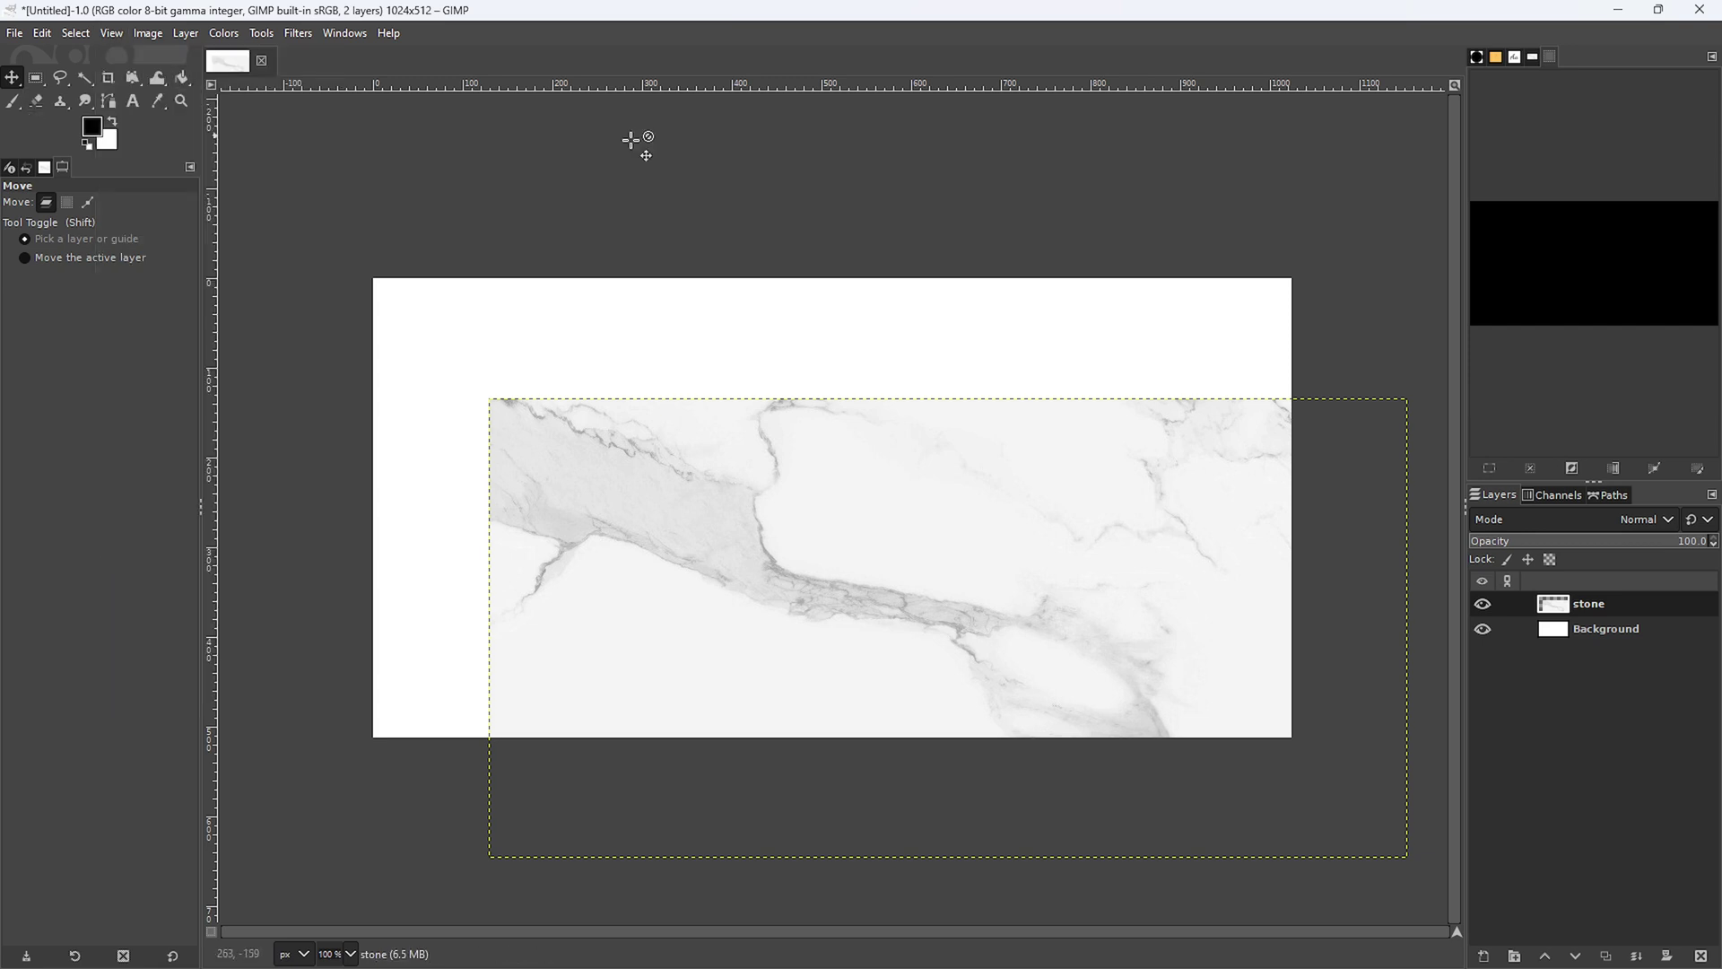
{"action": "left_click_drag", "start_coordinate": [1135, 639], "coordinate": [1025, 516]}
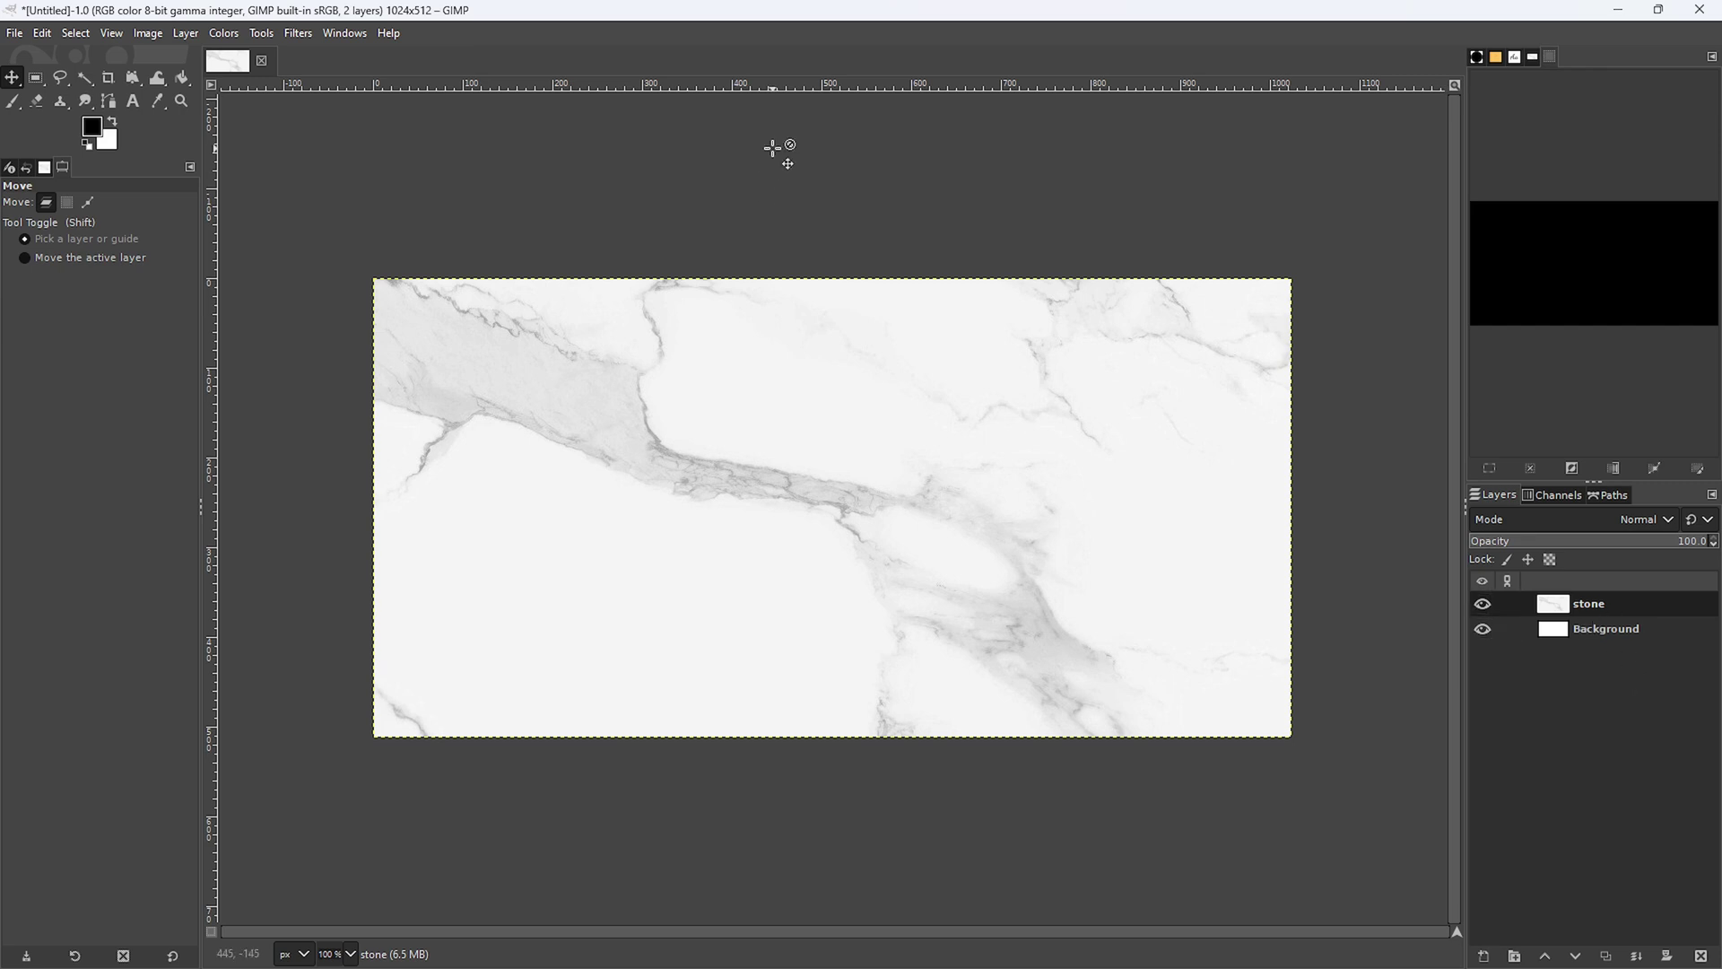
- Drag the marble layer far toward the lower right, exposing white canvas at upper left
{"action": "mouse_move", "coordinate": [831, 546]}
{"action": "left_mouse_down"}
{"action": "mouse_move", "coordinate": [845, 573]}
{"action": "mouse_move", "coordinate": [829, 511]}
{"action": "mouse_move", "coordinate": [825, 534]}
{"action": "mouse_move", "coordinate": [812, 518]}
{"action": "left_mouse_up"}
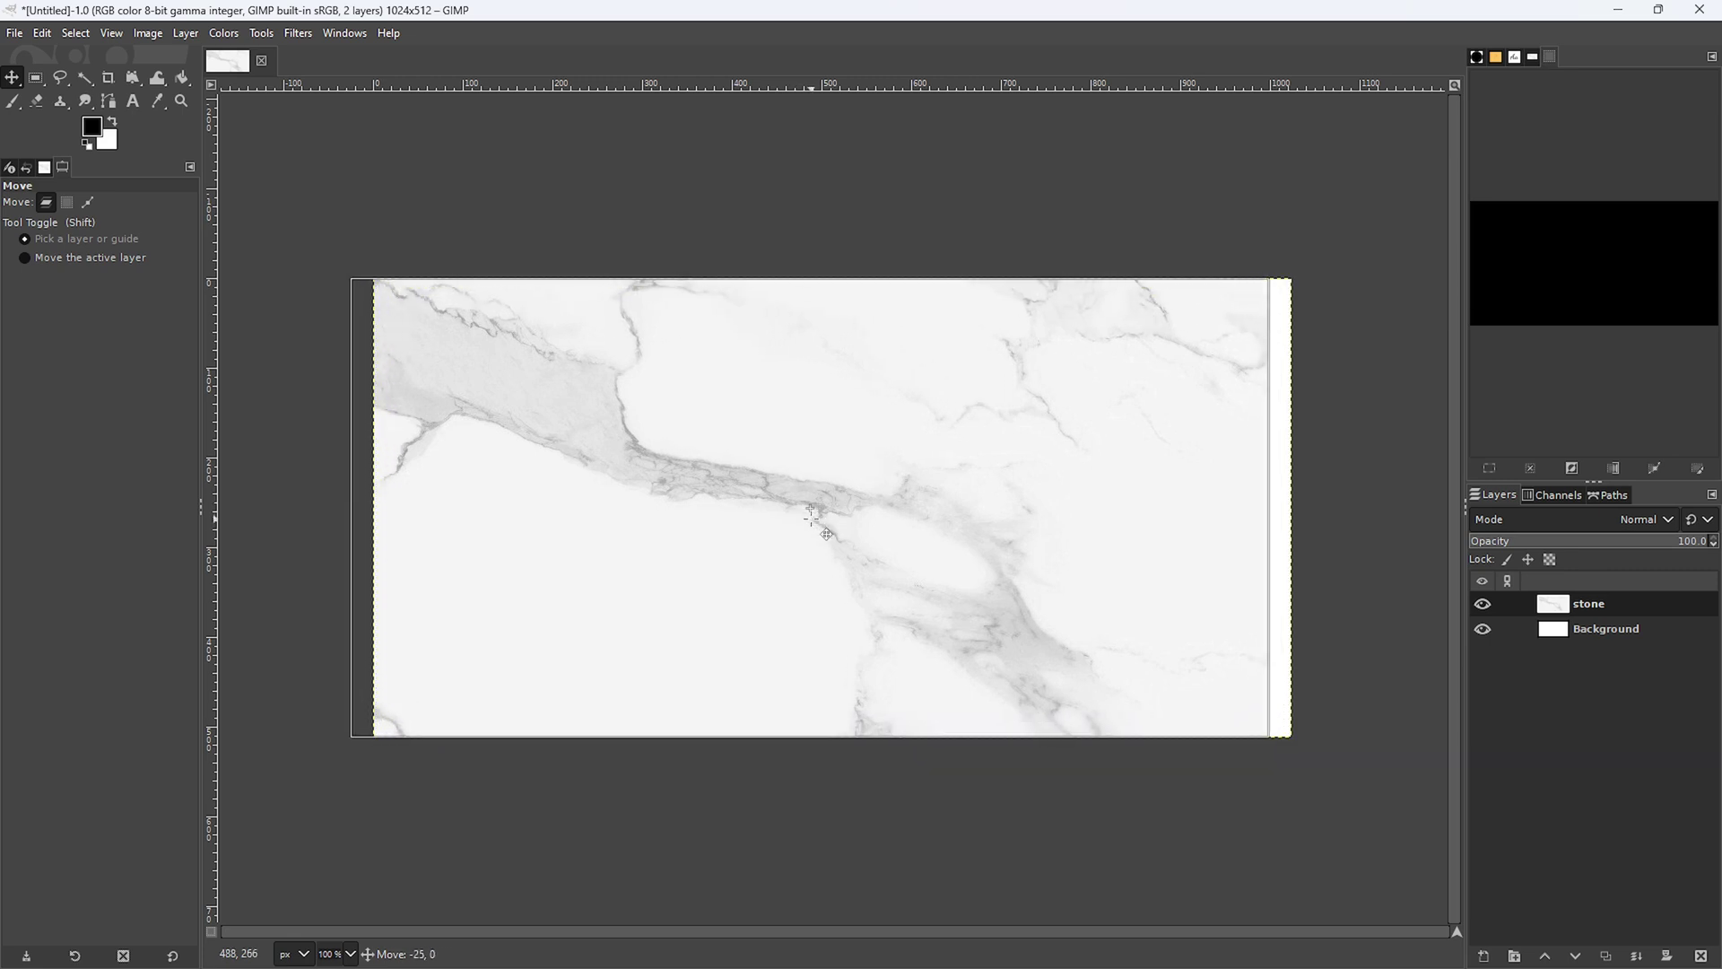
{"action": "mouse_move", "coordinate": [812, 513]}
{"action": "left_mouse_down"}
{"action": "mouse_move", "coordinate": [850, 494]}
{"action": "mouse_move", "coordinate": [1181, 695]}
{"action": "left_mouse_up"}
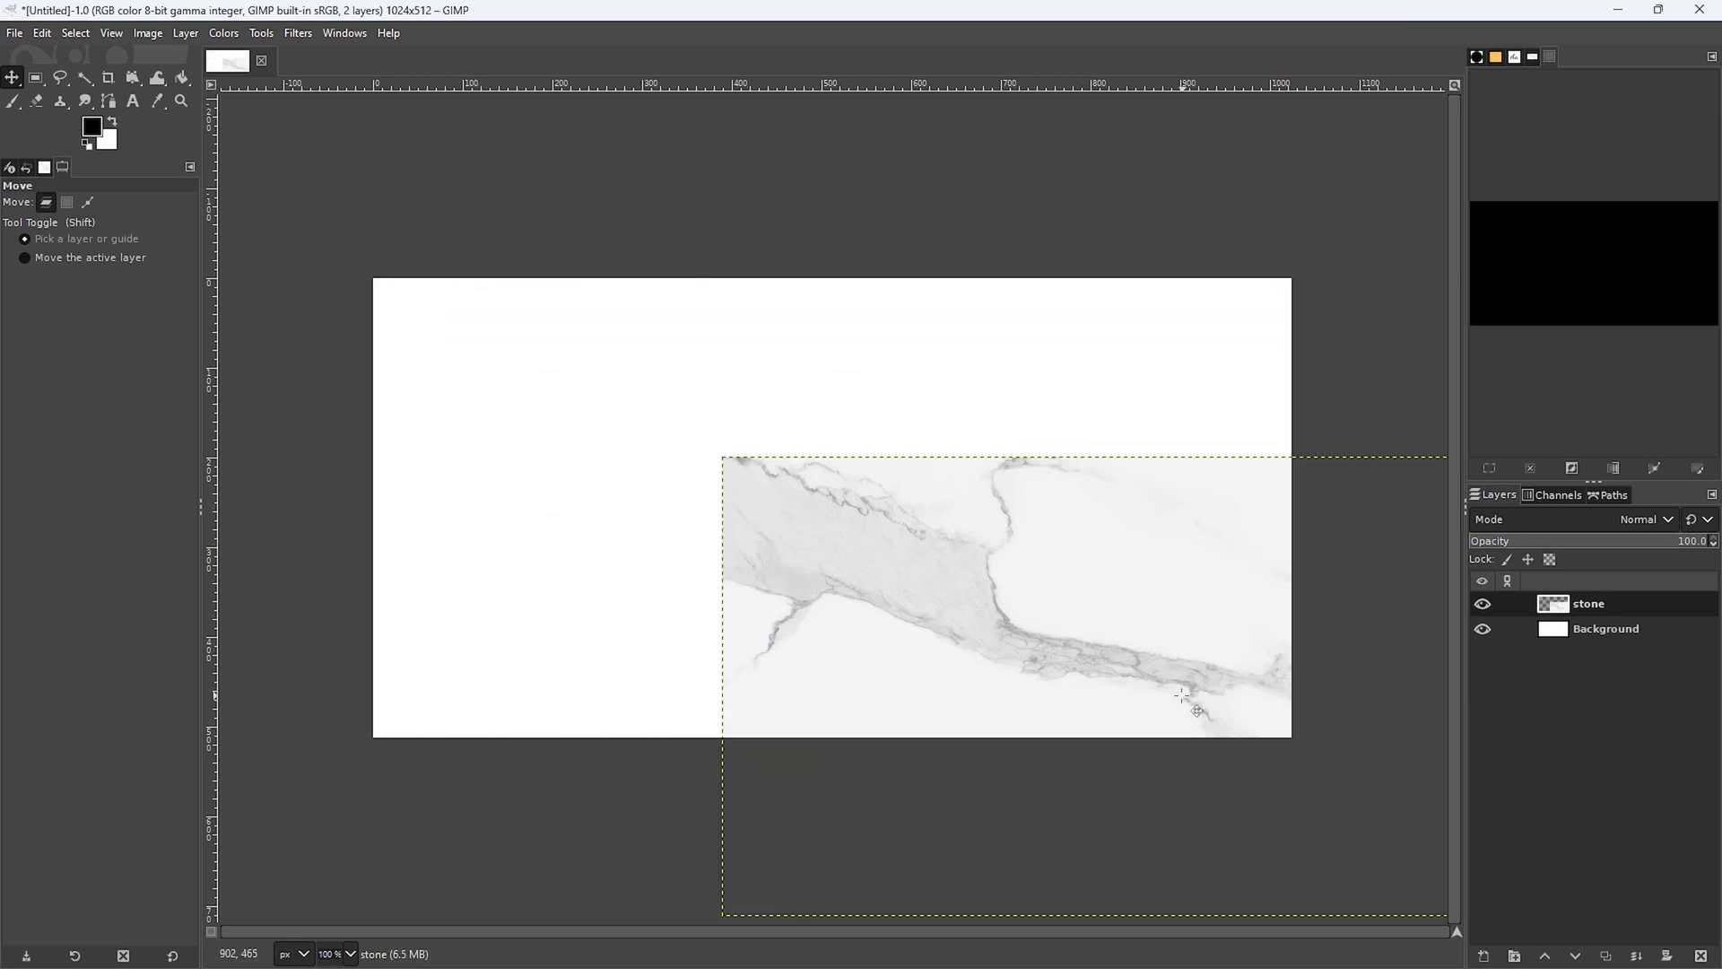
- Disable Snap to Canvas Edges, then drag the marble layer up-left and back lower-right
{"action": "left_click", "coordinate": [105, 34]}
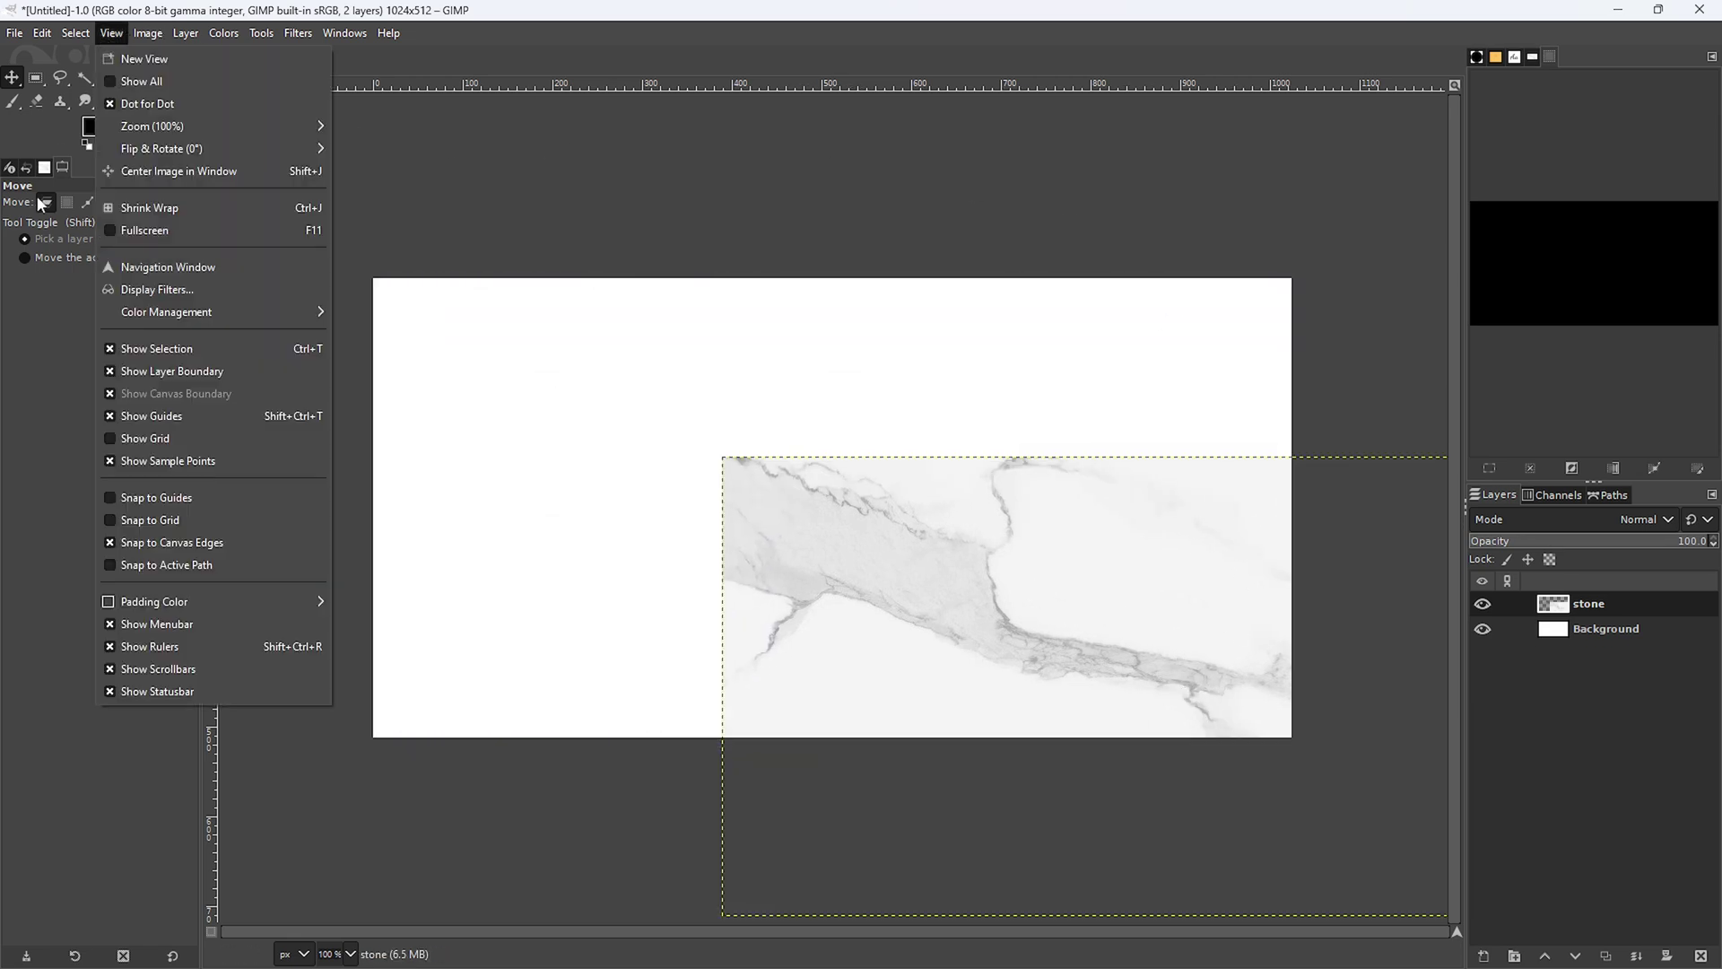
{"action": "left_click", "coordinate": [113, 544]}
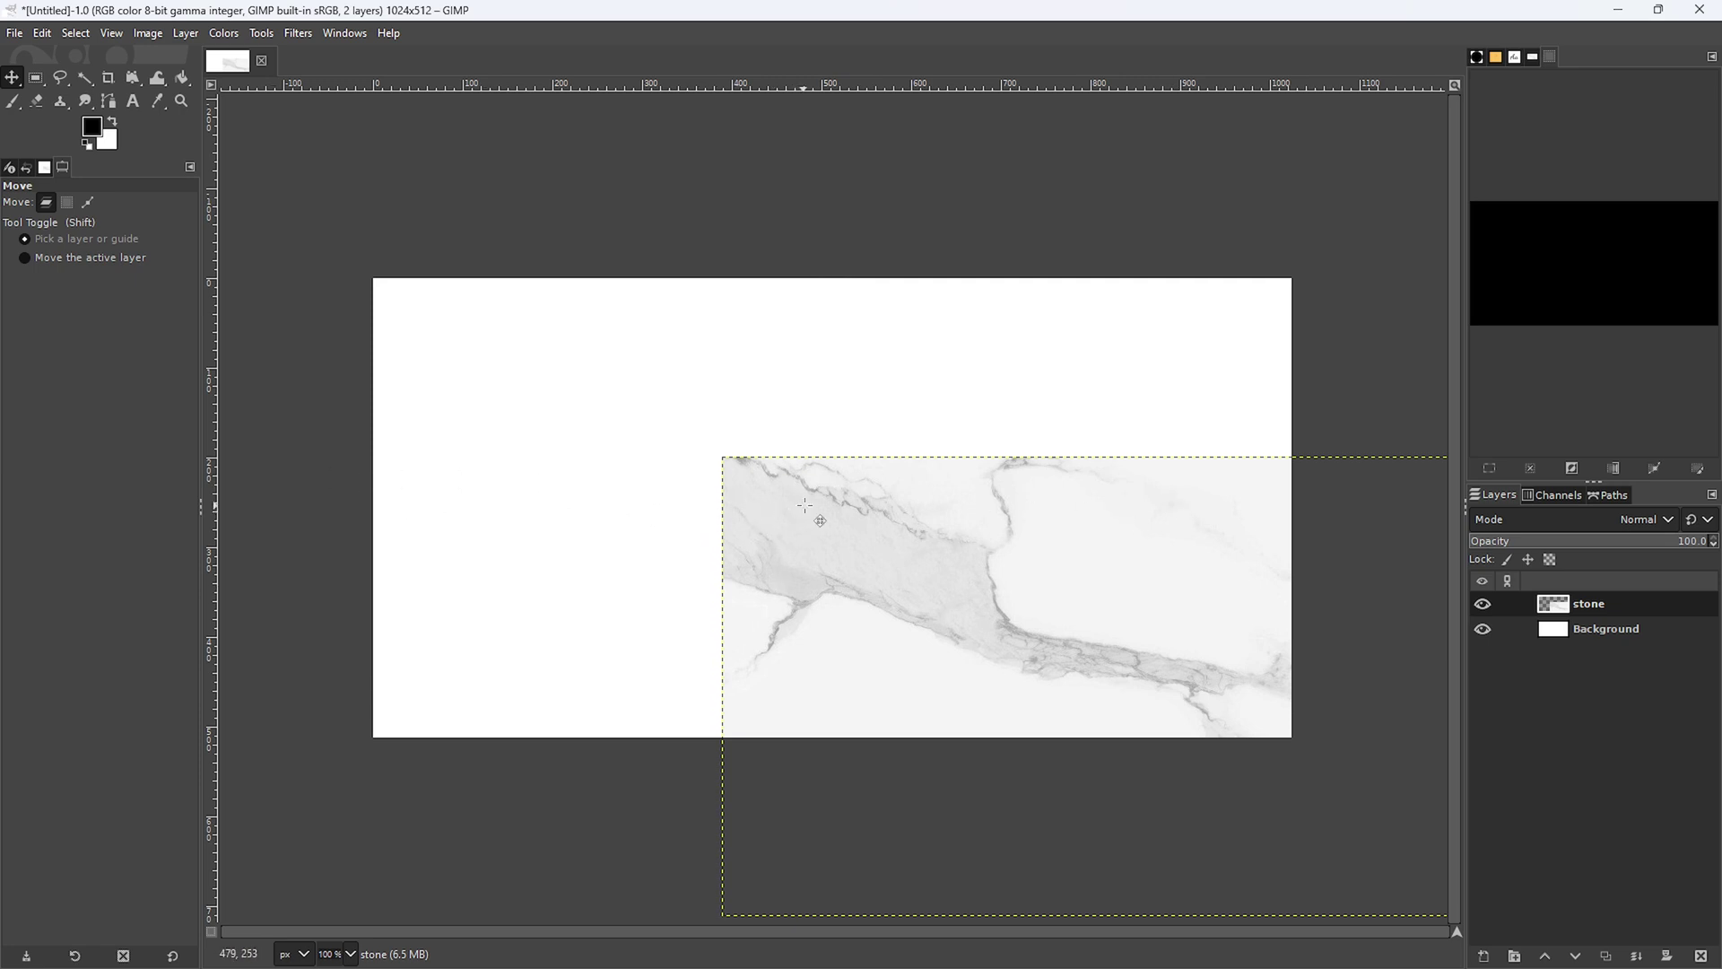
{"action": "mouse_move", "coordinate": [1048, 601]}
{"action": "left_mouse_down"}
{"action": "mouse_move", "coordinate": [1072, 626]}
{"action": "mouse_move", "coordinate": [887, 554]}
{"action": "left_mouse_up"}
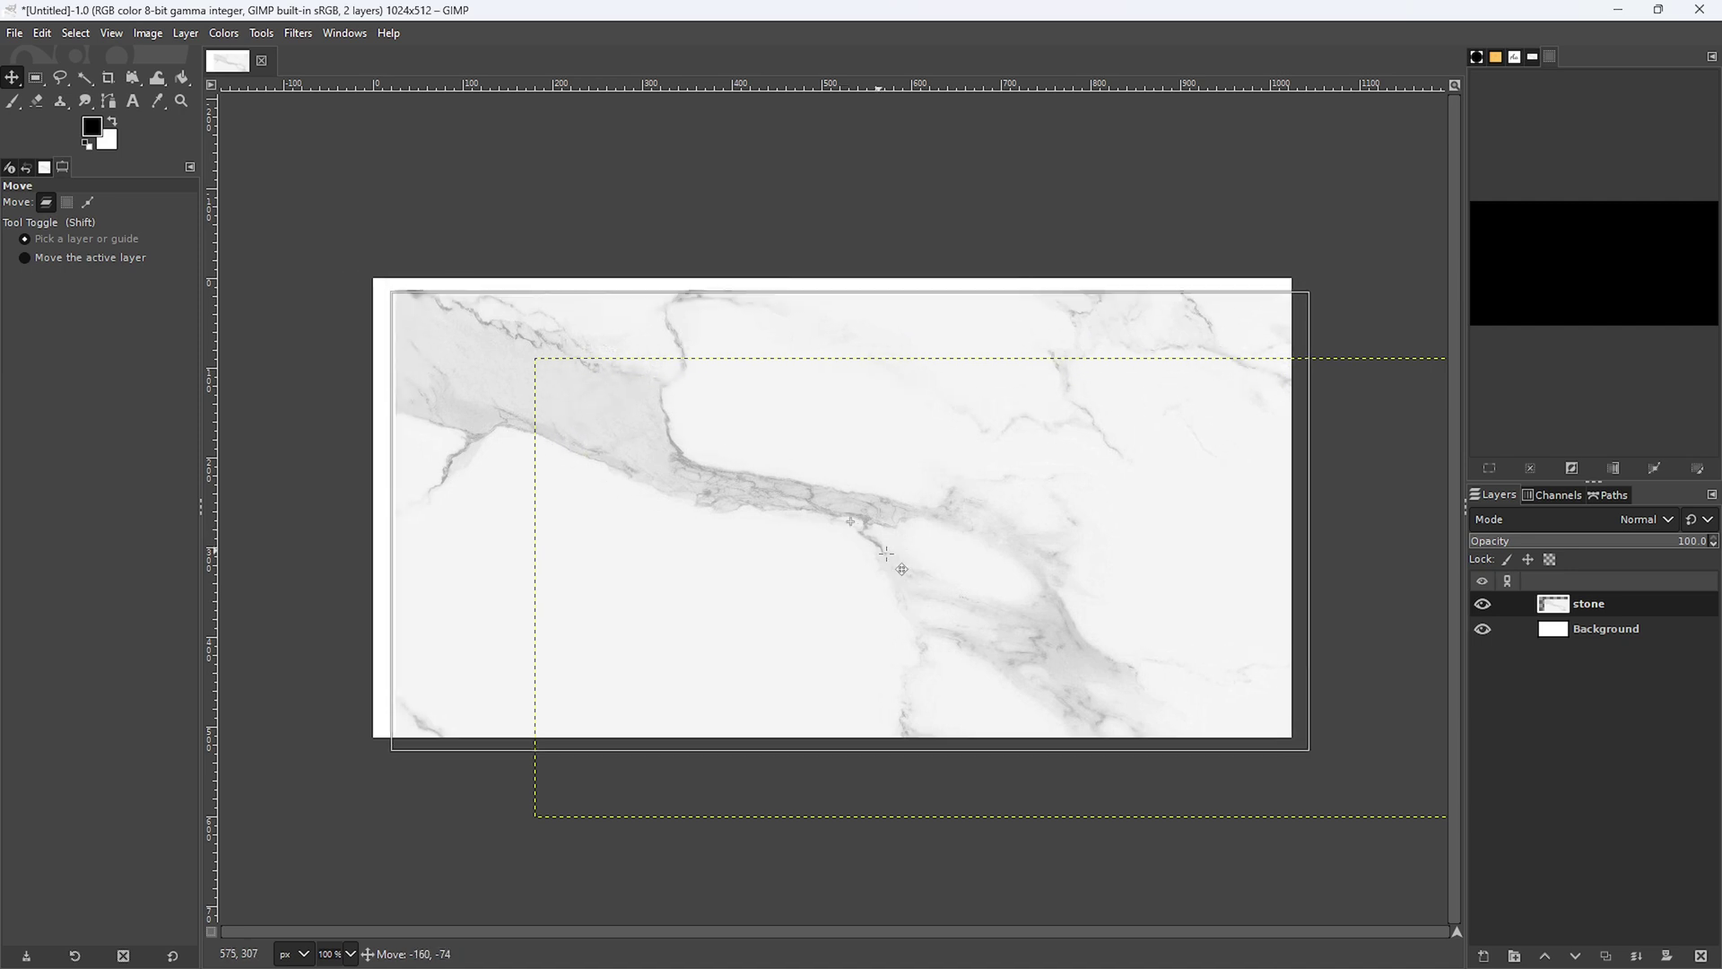
{"action": "left_click_drag", "start_coordinate": [887, 552], "coordinate": [1122, 656]}
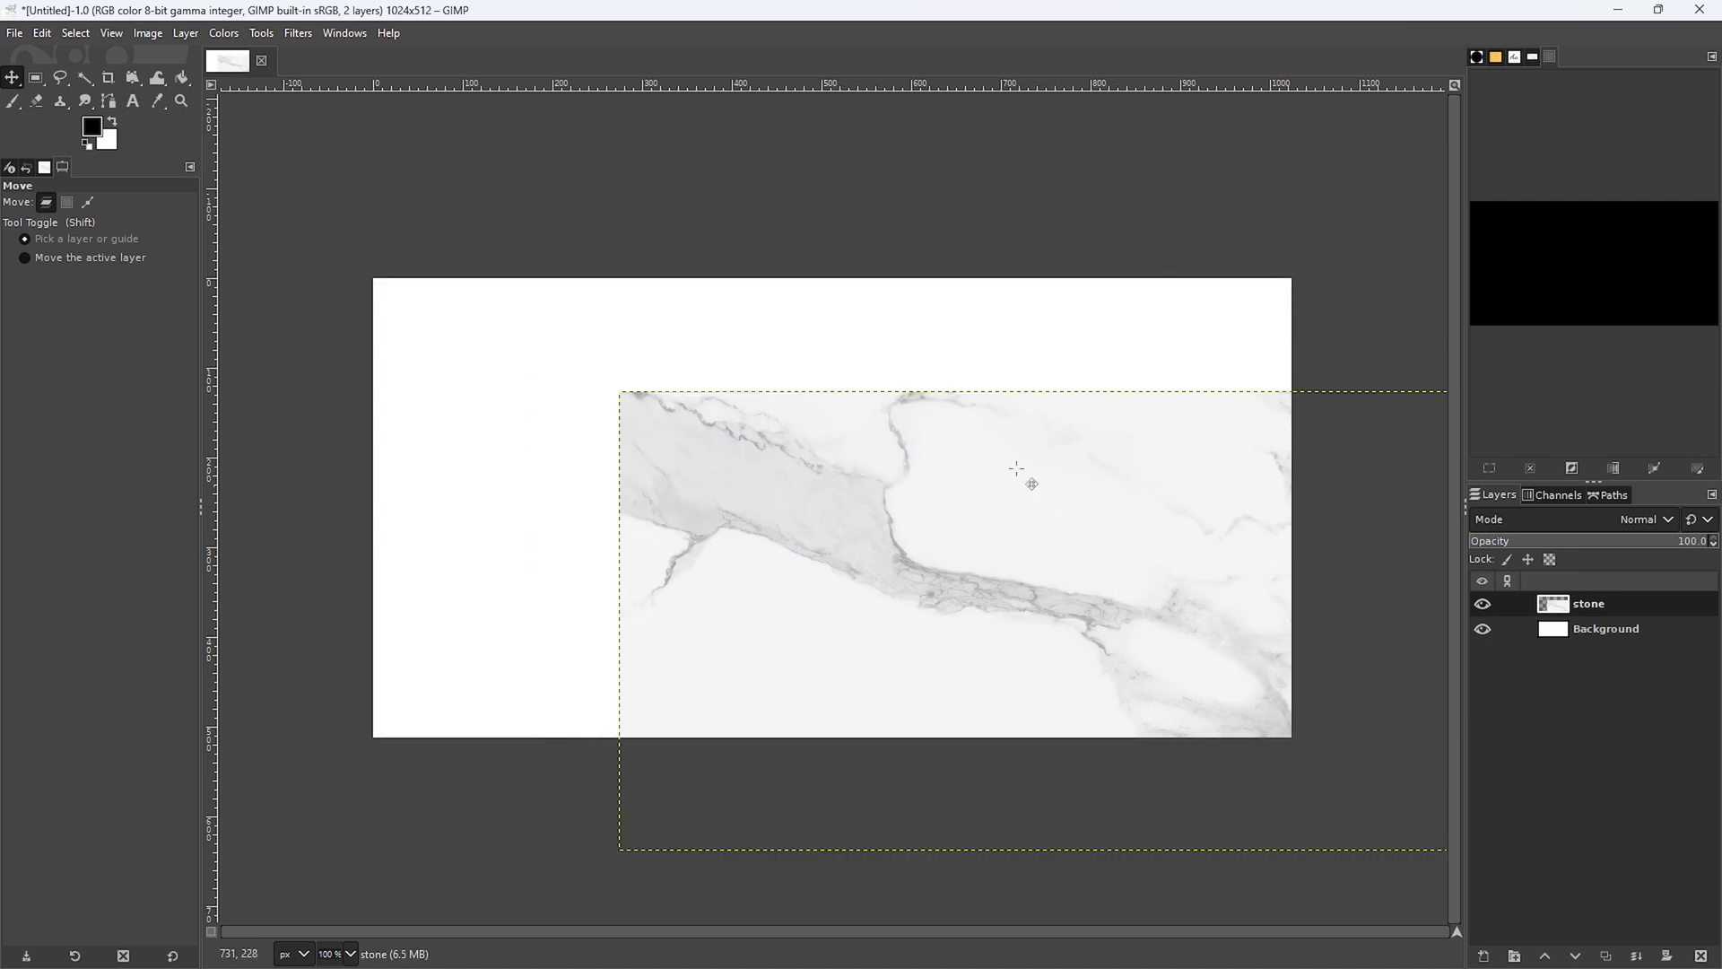
{"action": "left_click", "coordinate": [146, 37]}
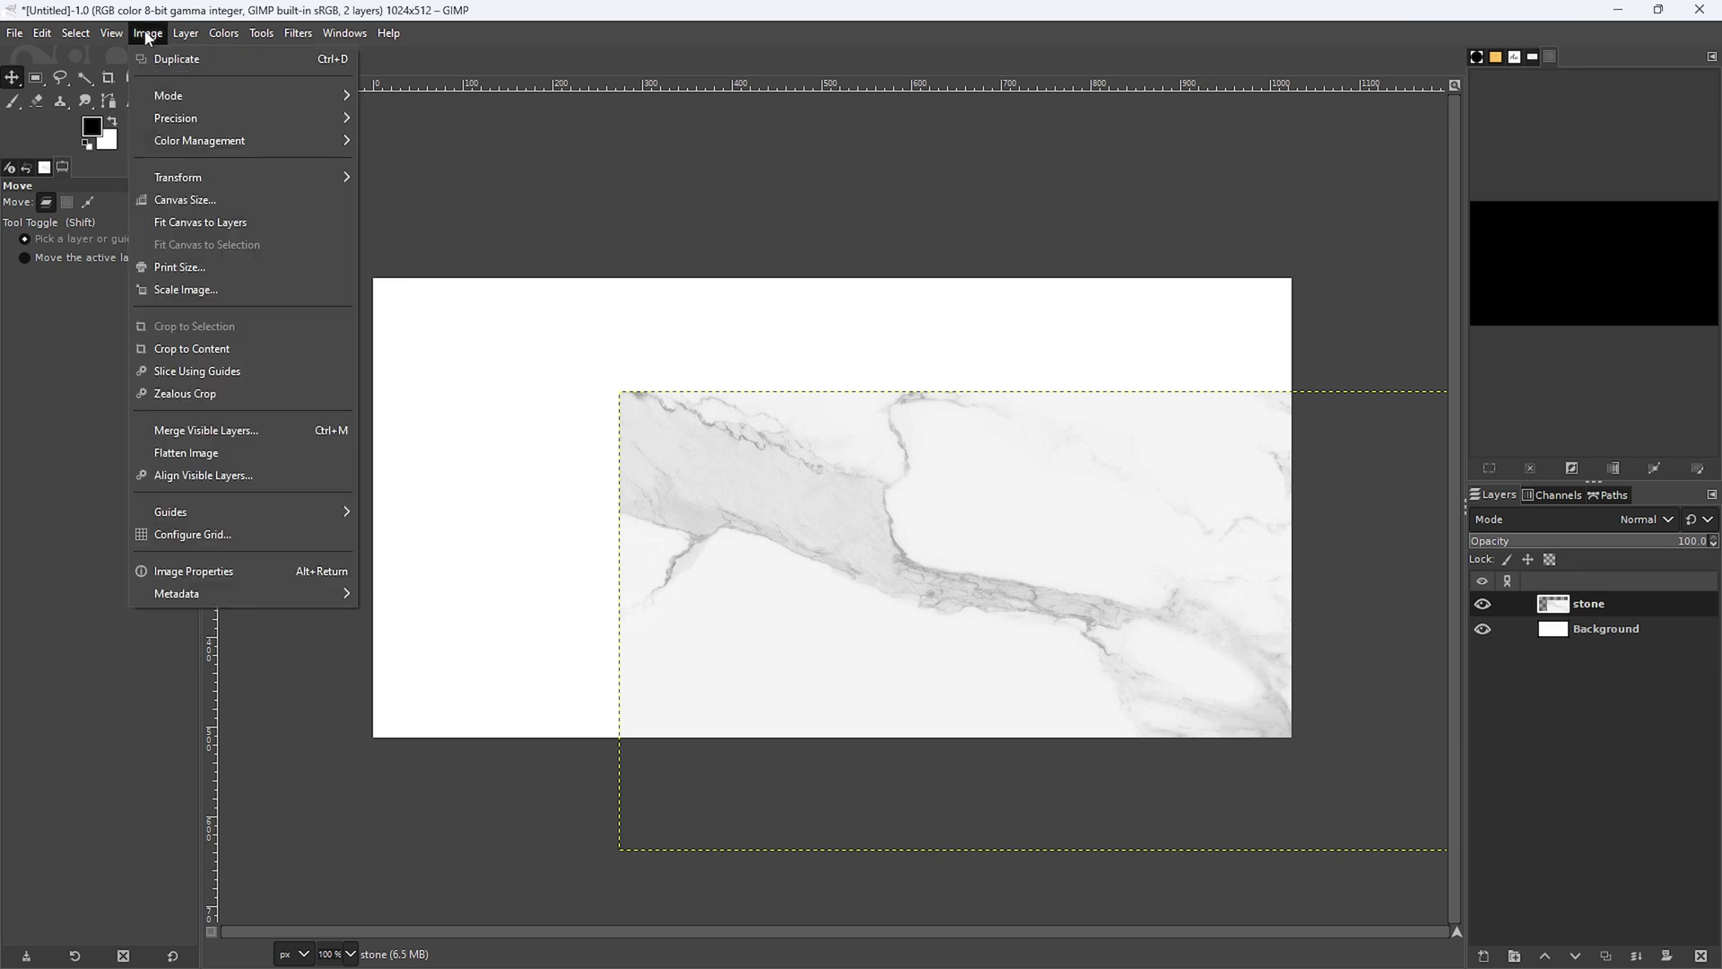
{"action": "left_click", "coordinate": [179, 288]}
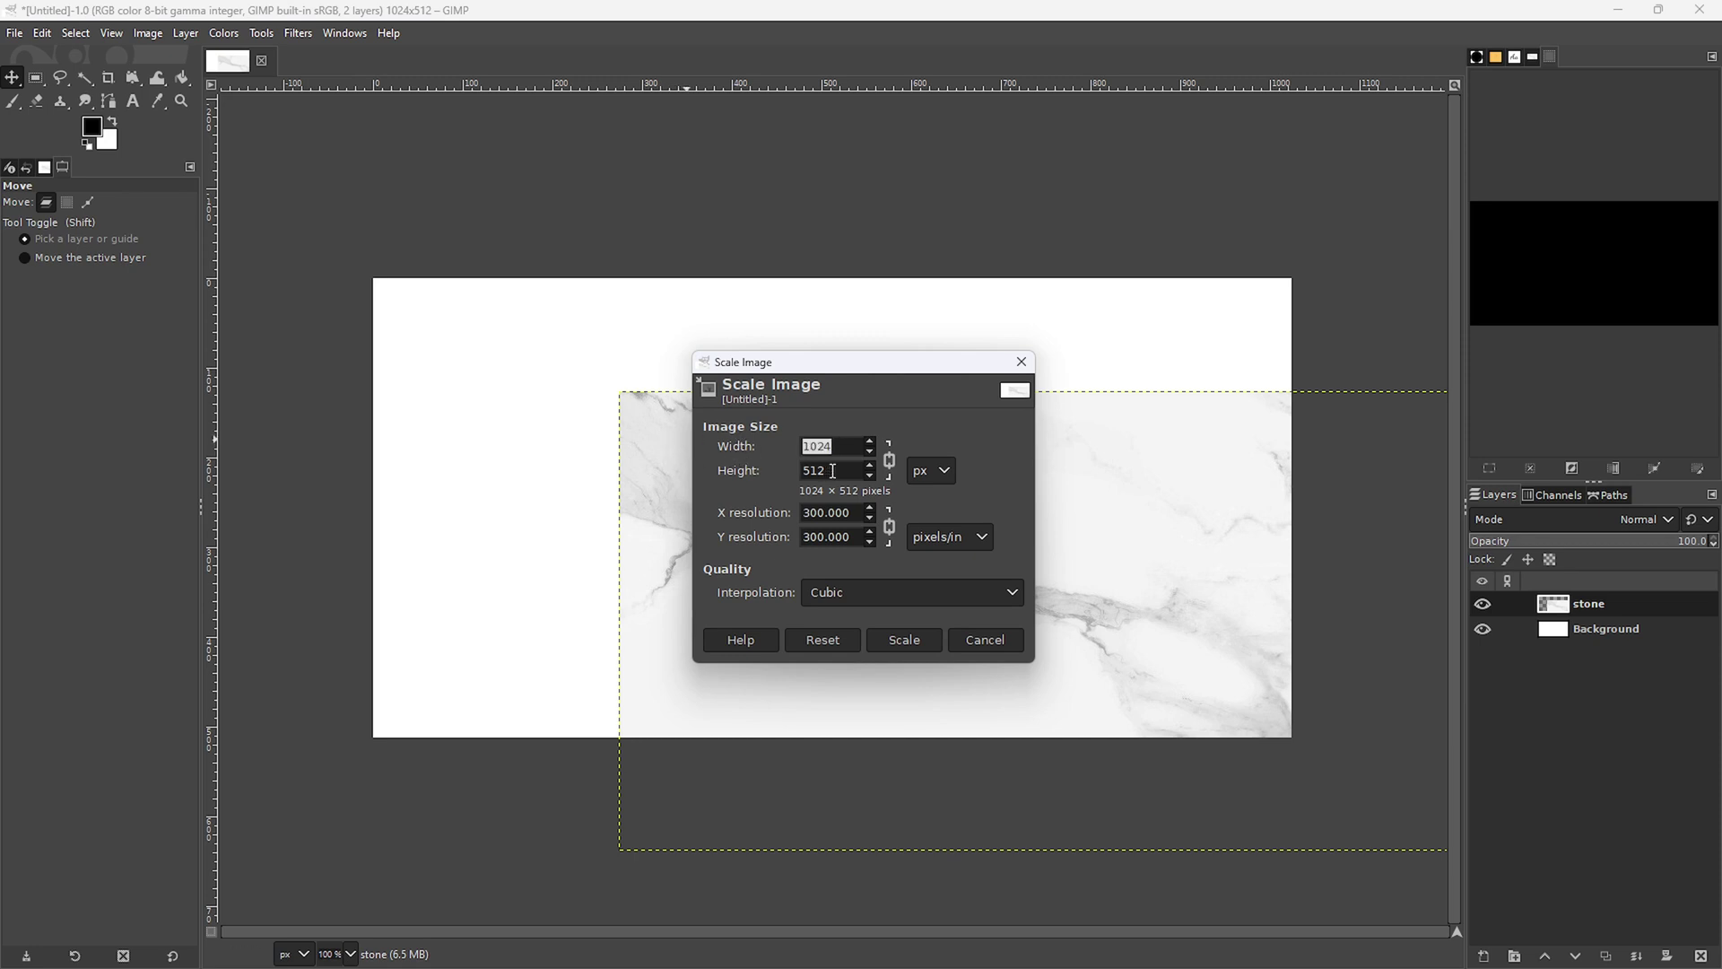
{"action": "key", "text": "Tab"}
{"action": "key", "text": "Return"}
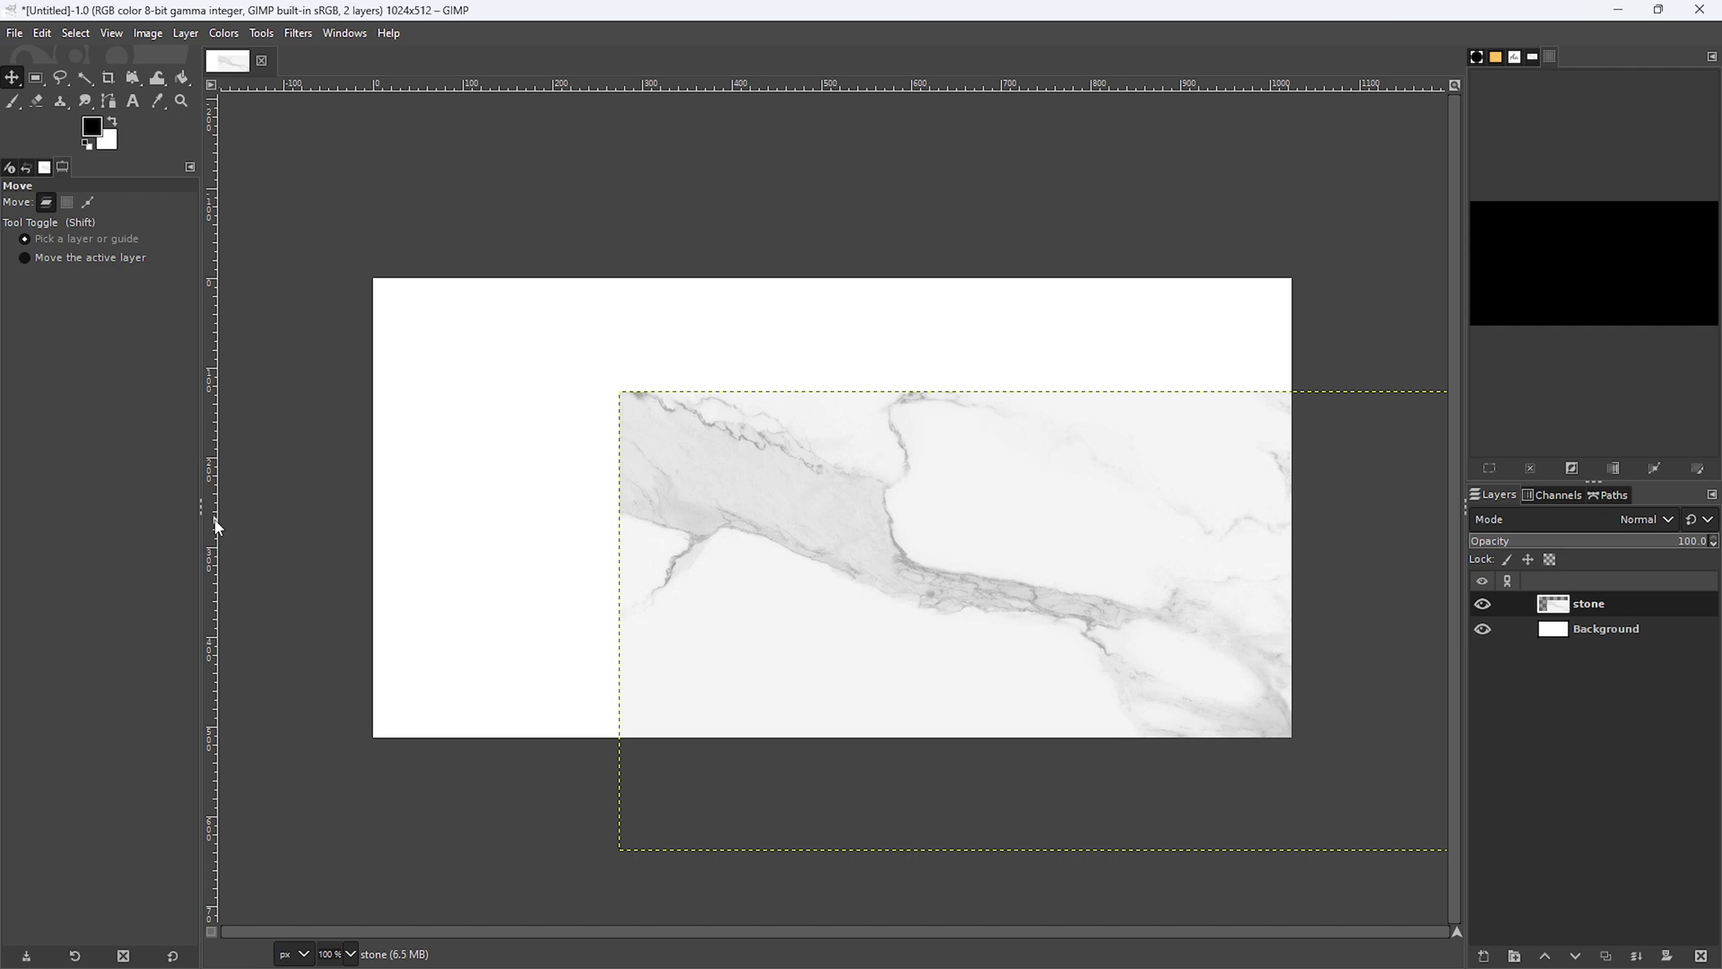
- Drag a vertical guide from the left ruler to the canvas centre at about 512 px
{"action": "left_click_drag", "start_coordinate": [211, 532], "coordinate": [224, 550]}
{"action": "mouse_move", "coordinate": [209, 553]}
{"action": "left_mouse_down"}
{"action": "mouse_move", "coordinate": [821, 571]}
{"action": "mouse_move", "coordinate": [225, 514]}
{"action": "left_mouse_up"}
{"action": "mouse_move", "coordinate": [212, 714]}
{"action": "left_mouse_down"}
{"action": "mouse_move", "coordinate": [807, 609]}
{"action": "mouse_move", "coordinate": [804, 563]}
{"action": "mouse_move", "coordinate": [833, 556]}
{"action": "left_mouse_up"}
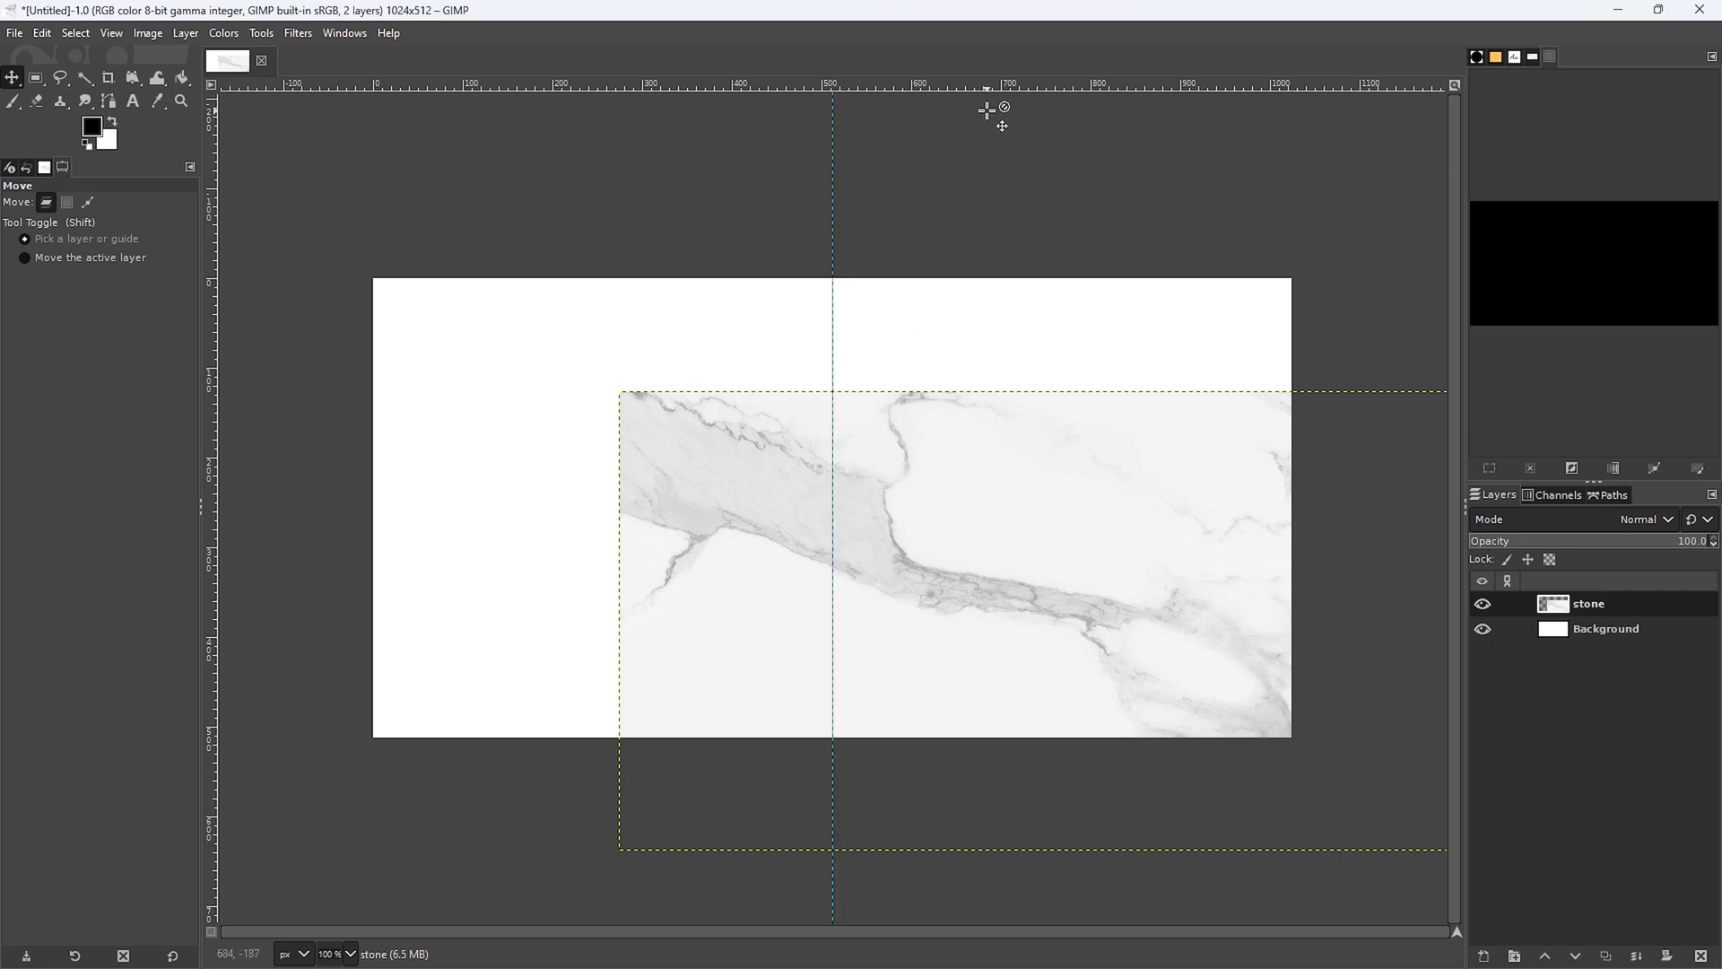
- Drag a horizontal guide from the top ruler to y=256, crossing the vertical centre guide
{"action": "mouse_move", "coordinate": [1015, 86]}
{"action": "left_mouse_down"}
{"action": "mouse_move", "coordinate": [1029, 280]}
{"action": "mouse_move", "coordinate": [1001, 515]}
{"action": "left_mouse_up"}
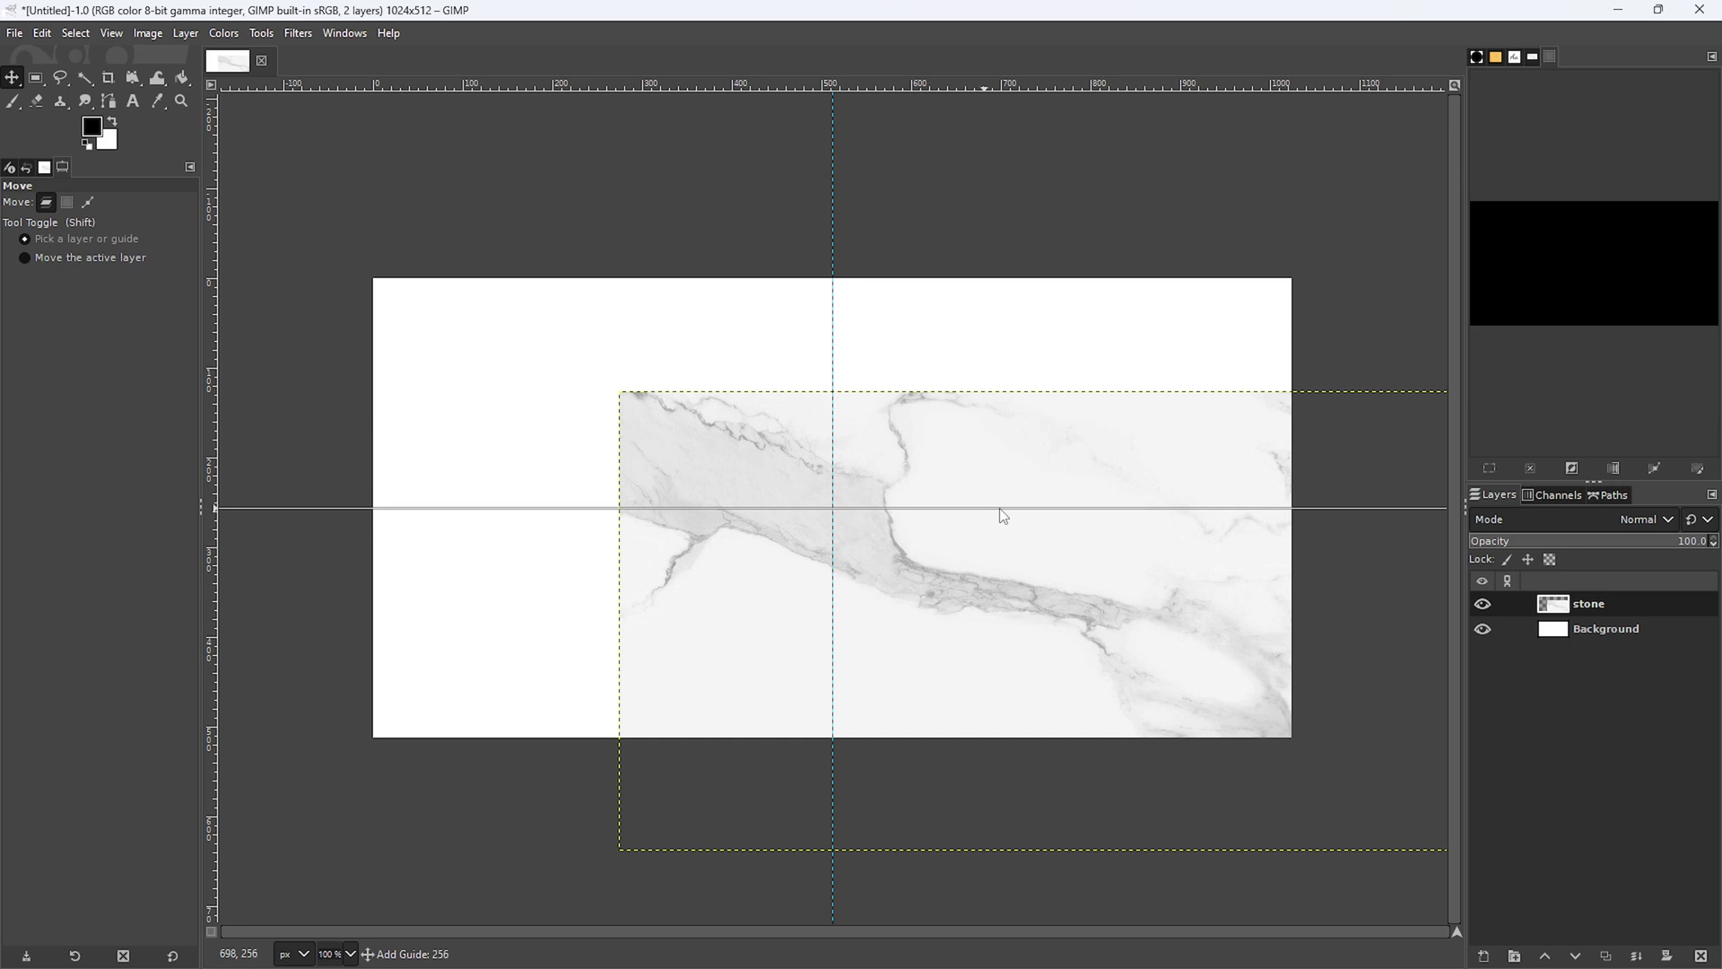
{"action": "left_click_drag", "start_coordinate": [999, 509], "coordinate": [1000, 508]}
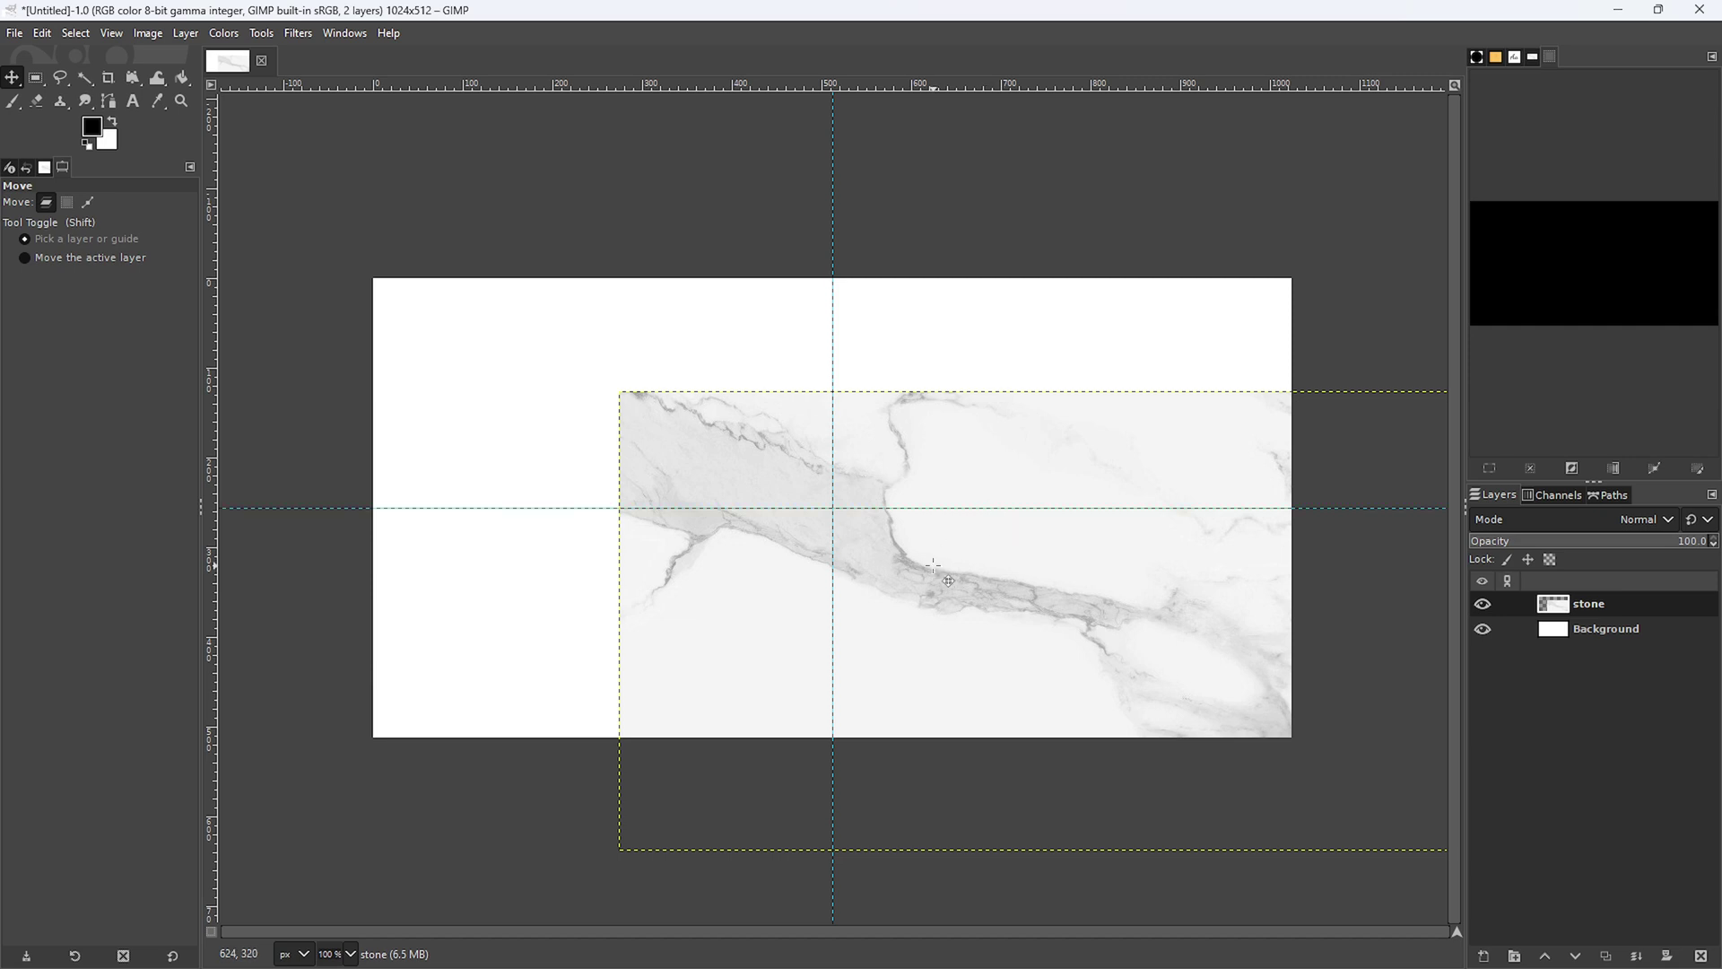
{"action": "scroll", "coordinate": [934, 564], "scroll_direction": "up", "scroll_amount": 2}
{"action": "scroll", "coordinate": [932, 564], "scroll_direction": "up", "scroll_amount": 1}
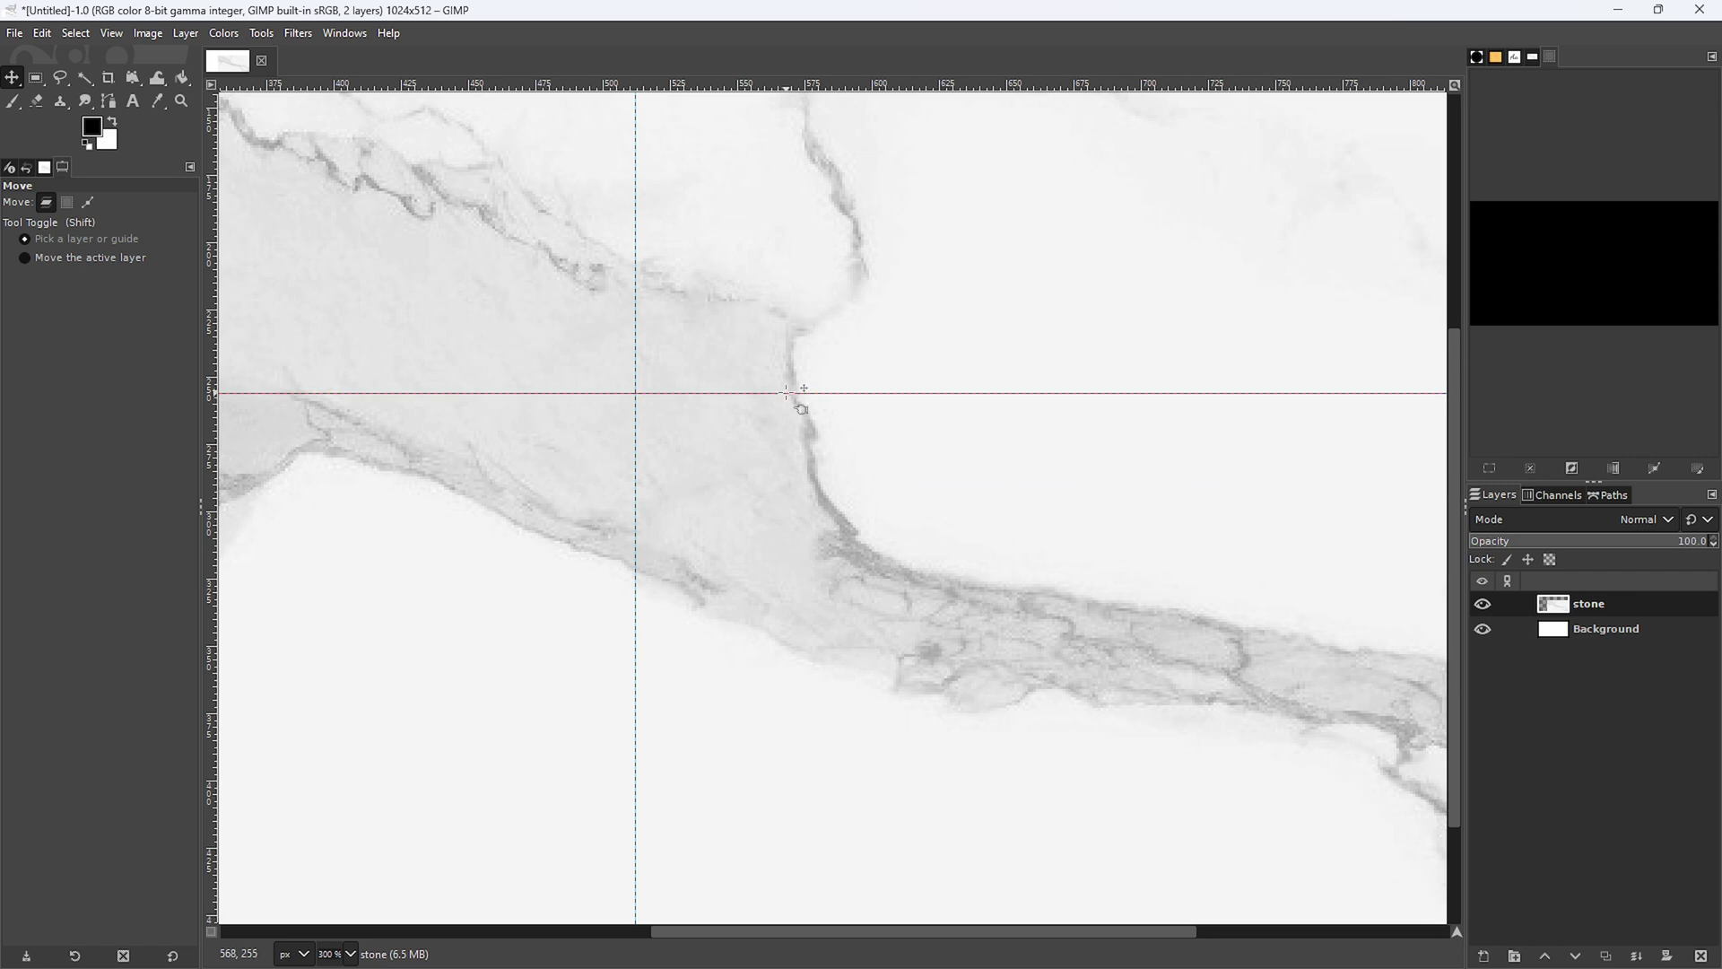
{"action": "scroll", "coordinate": [752, 481], "scroll_direction": "down", "scroll_amount": 3}
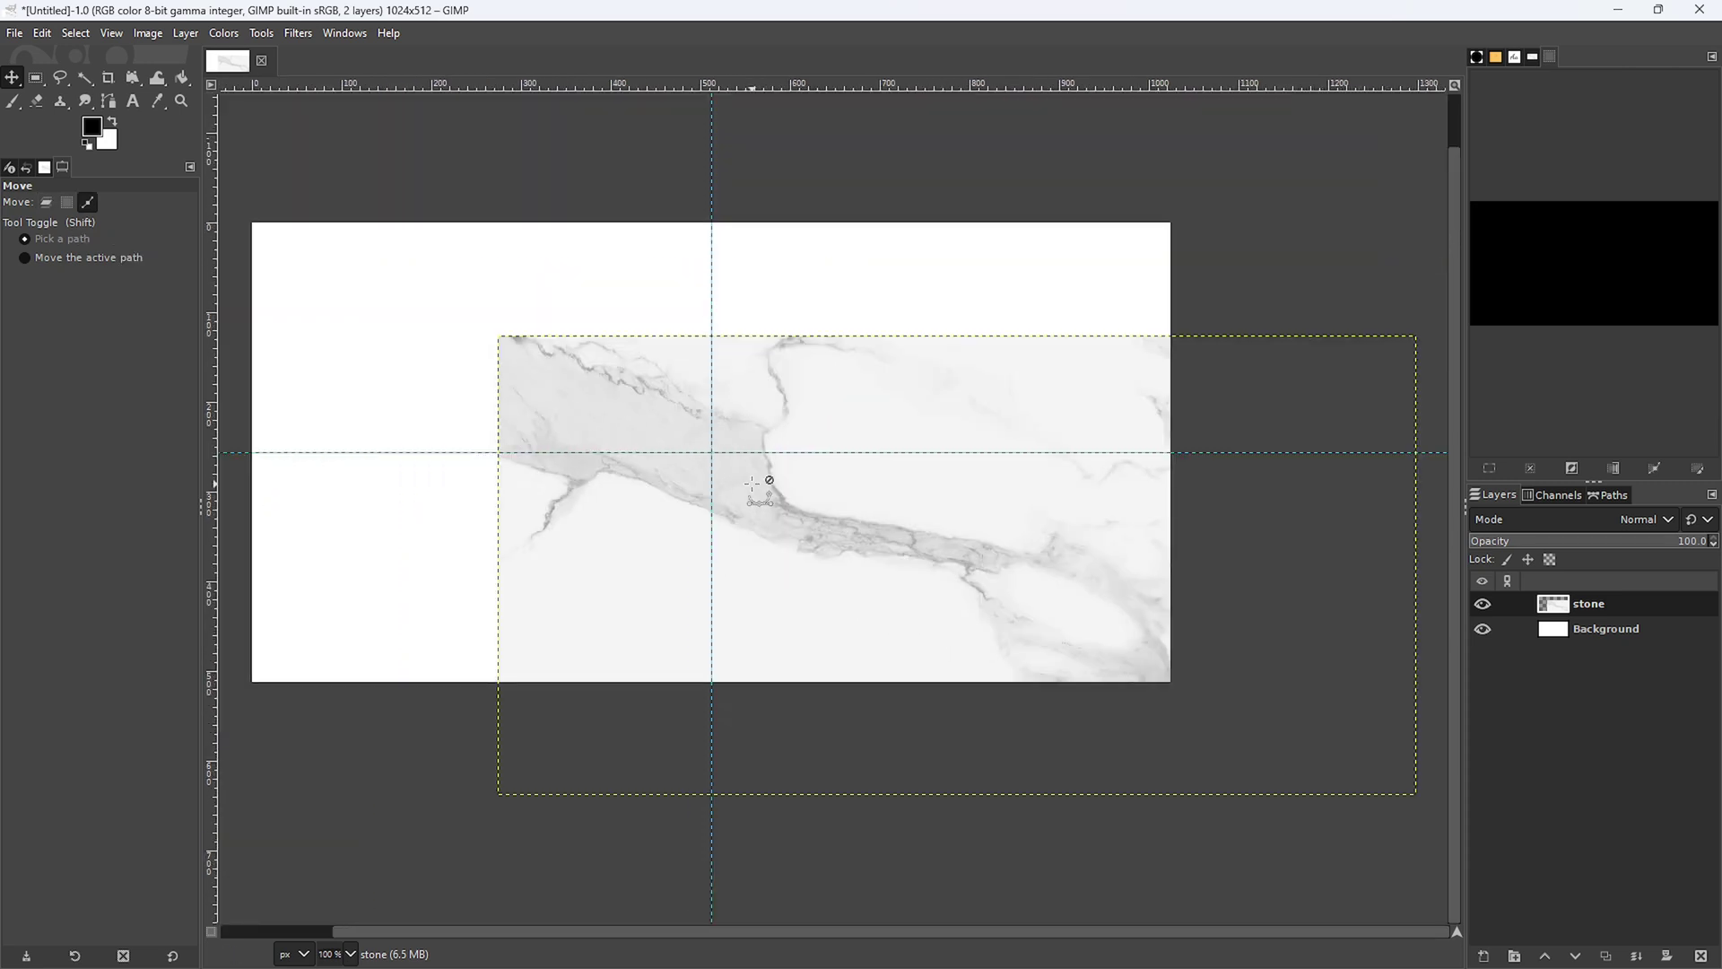
{"action": "scroll", "coordinate": [750, 483], "scroll_direction": "down", "scroll_amount": 1}
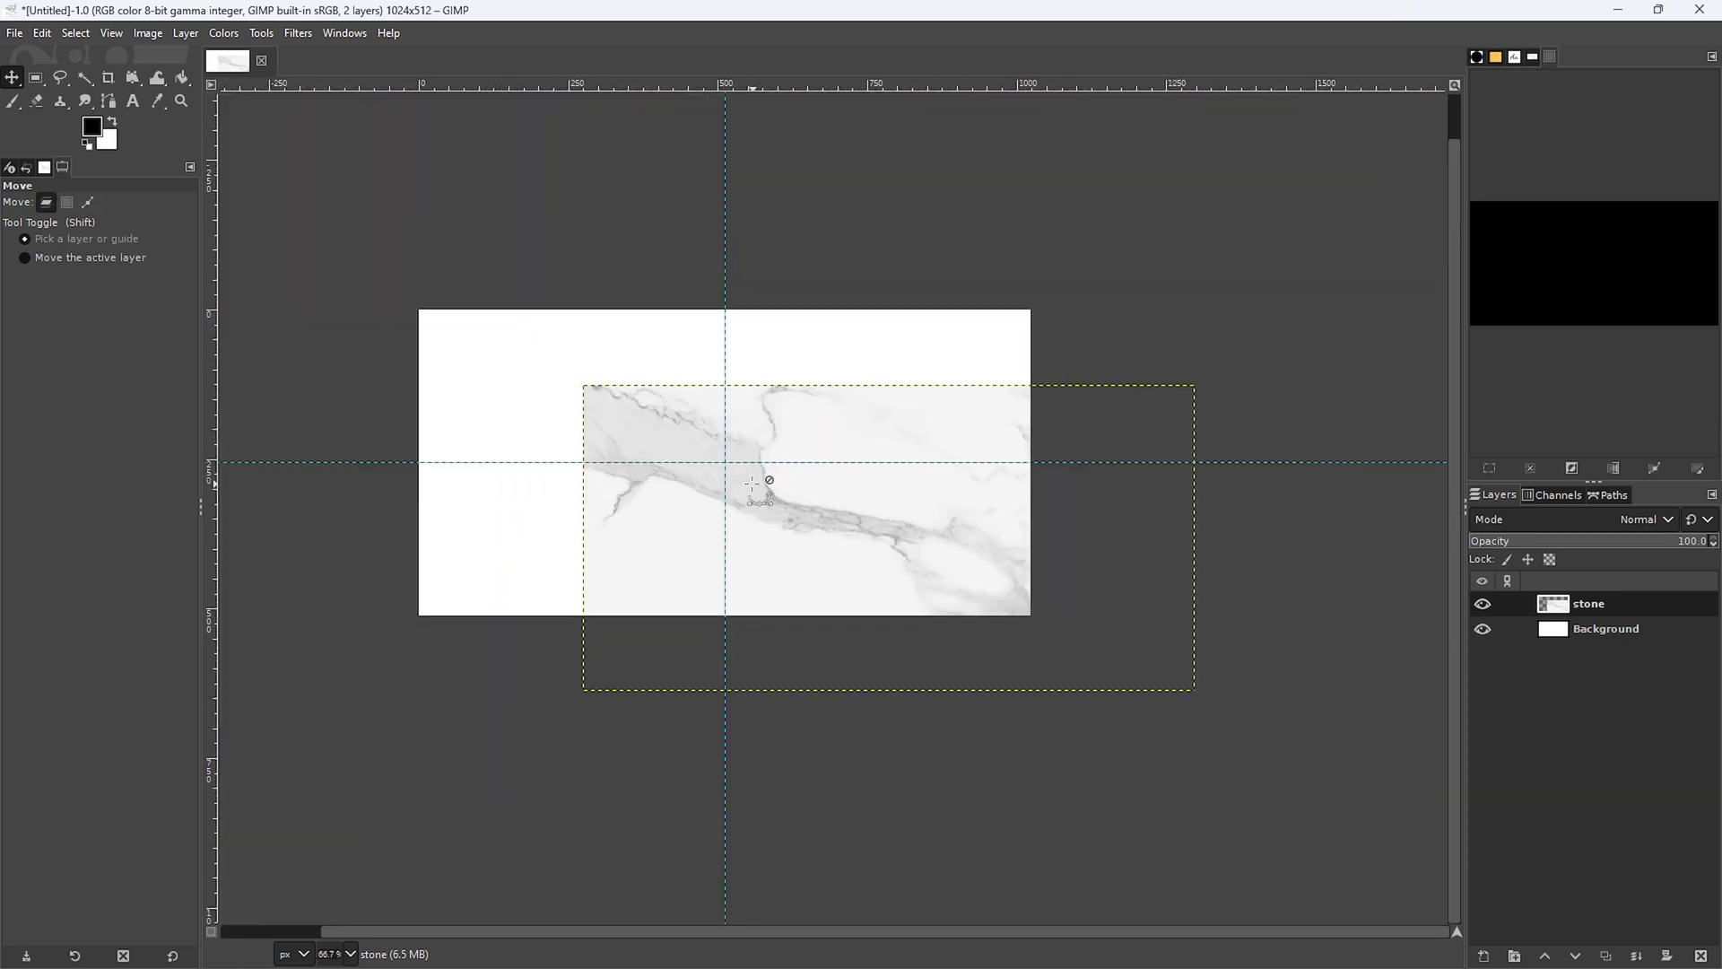
{"action": "scroll", "coordinate": [750, 484], "scroll_direction": "up", "scroll_amount": 1}
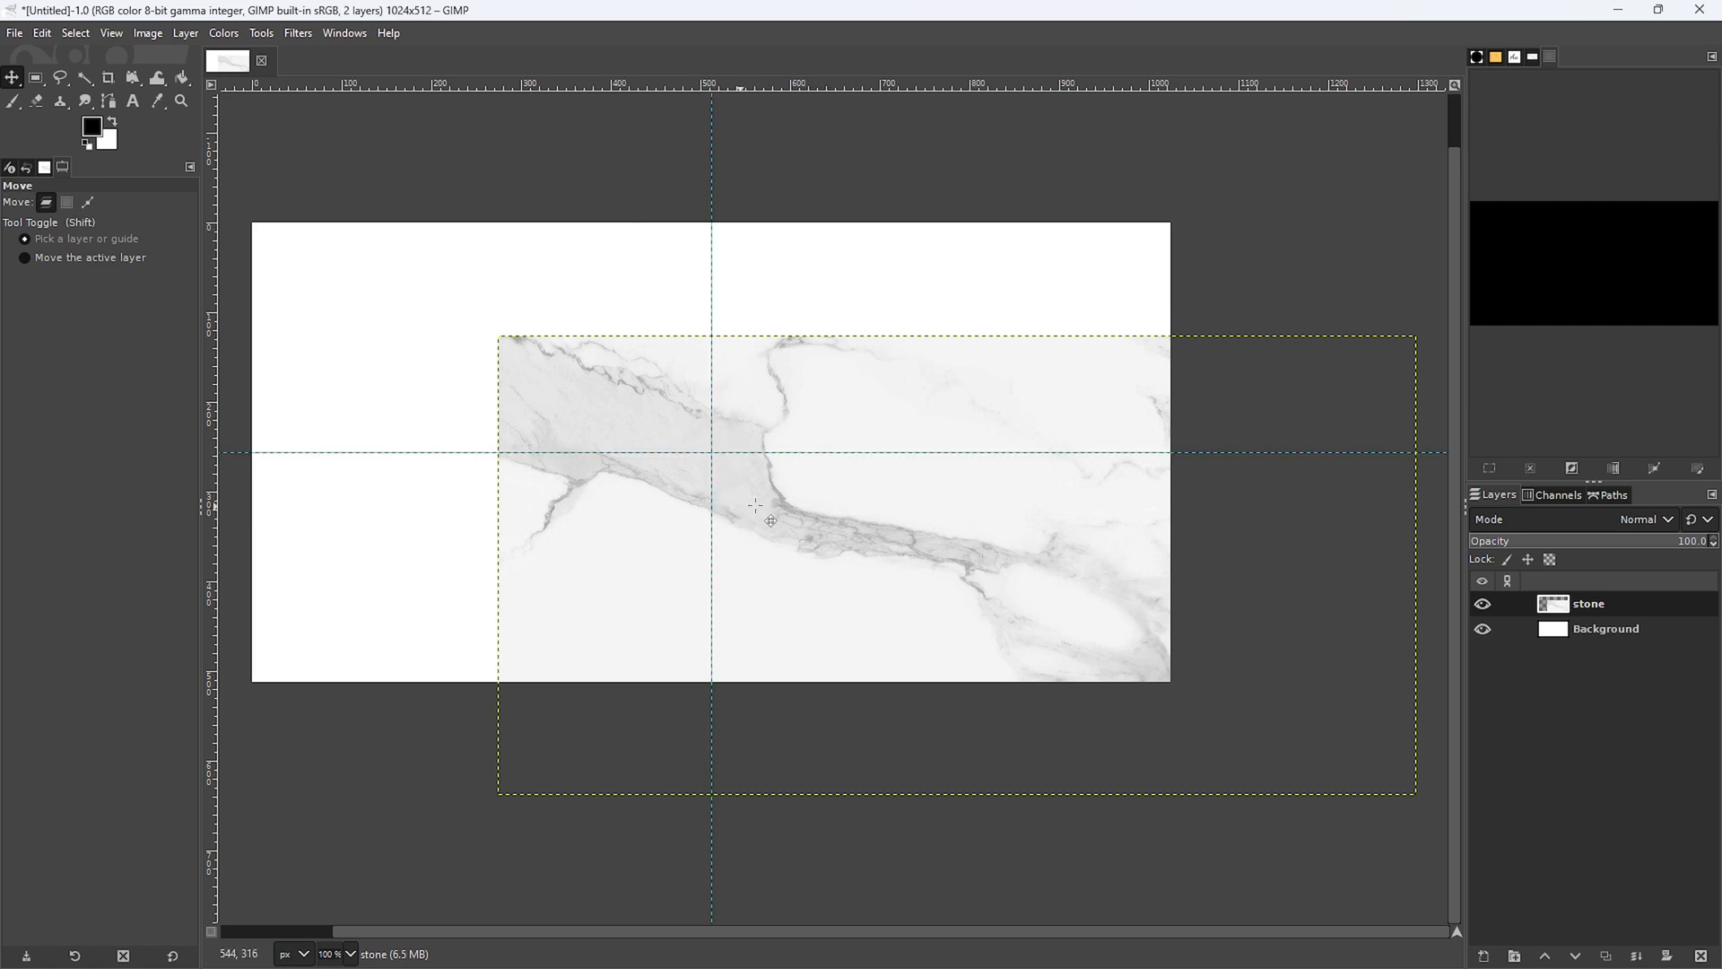
- Move the stone layer toward the guide intersection, leaving it slightly down and right
{"action": "left_click_drag", "start_coordinate": [1039, 595], "coordinate": [801, 497]}
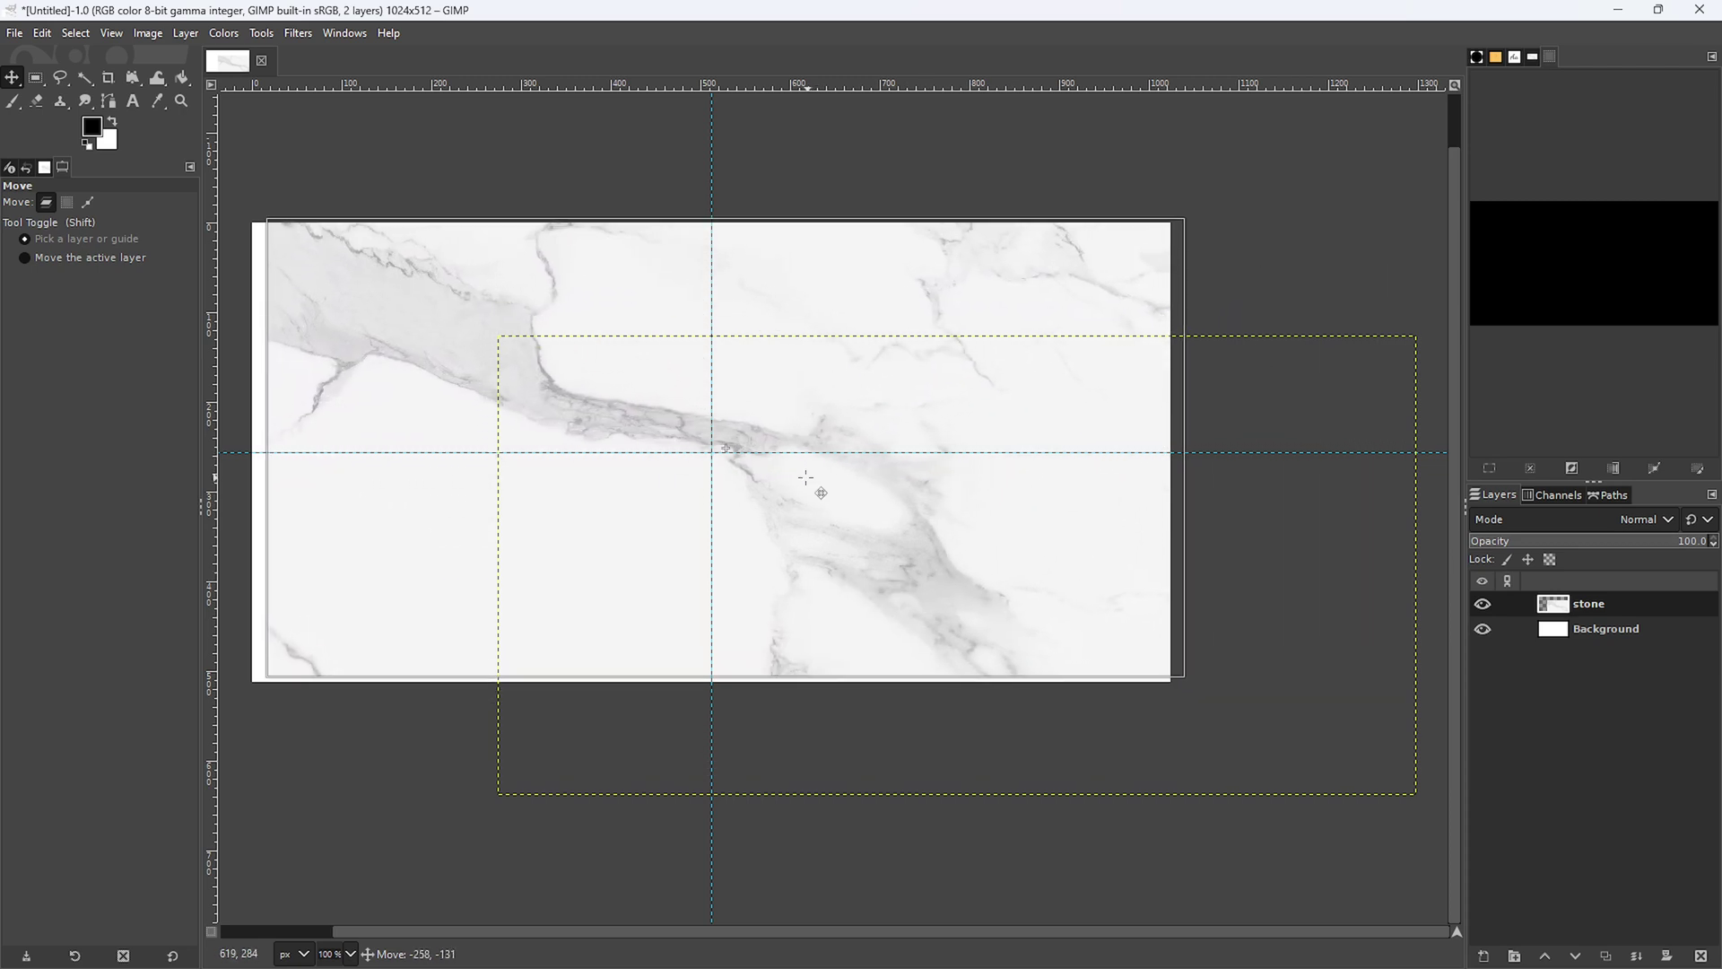
{"action": "mouse_move", "coordinate": [802, 497]}
{"action": "left_mouse_down"}
{"action": "mouse_move", "coordinate": [810, 475]}
{"action": "mouse_move", "coordinate": [793, 484]}
{"action": "left_mouse_up"}
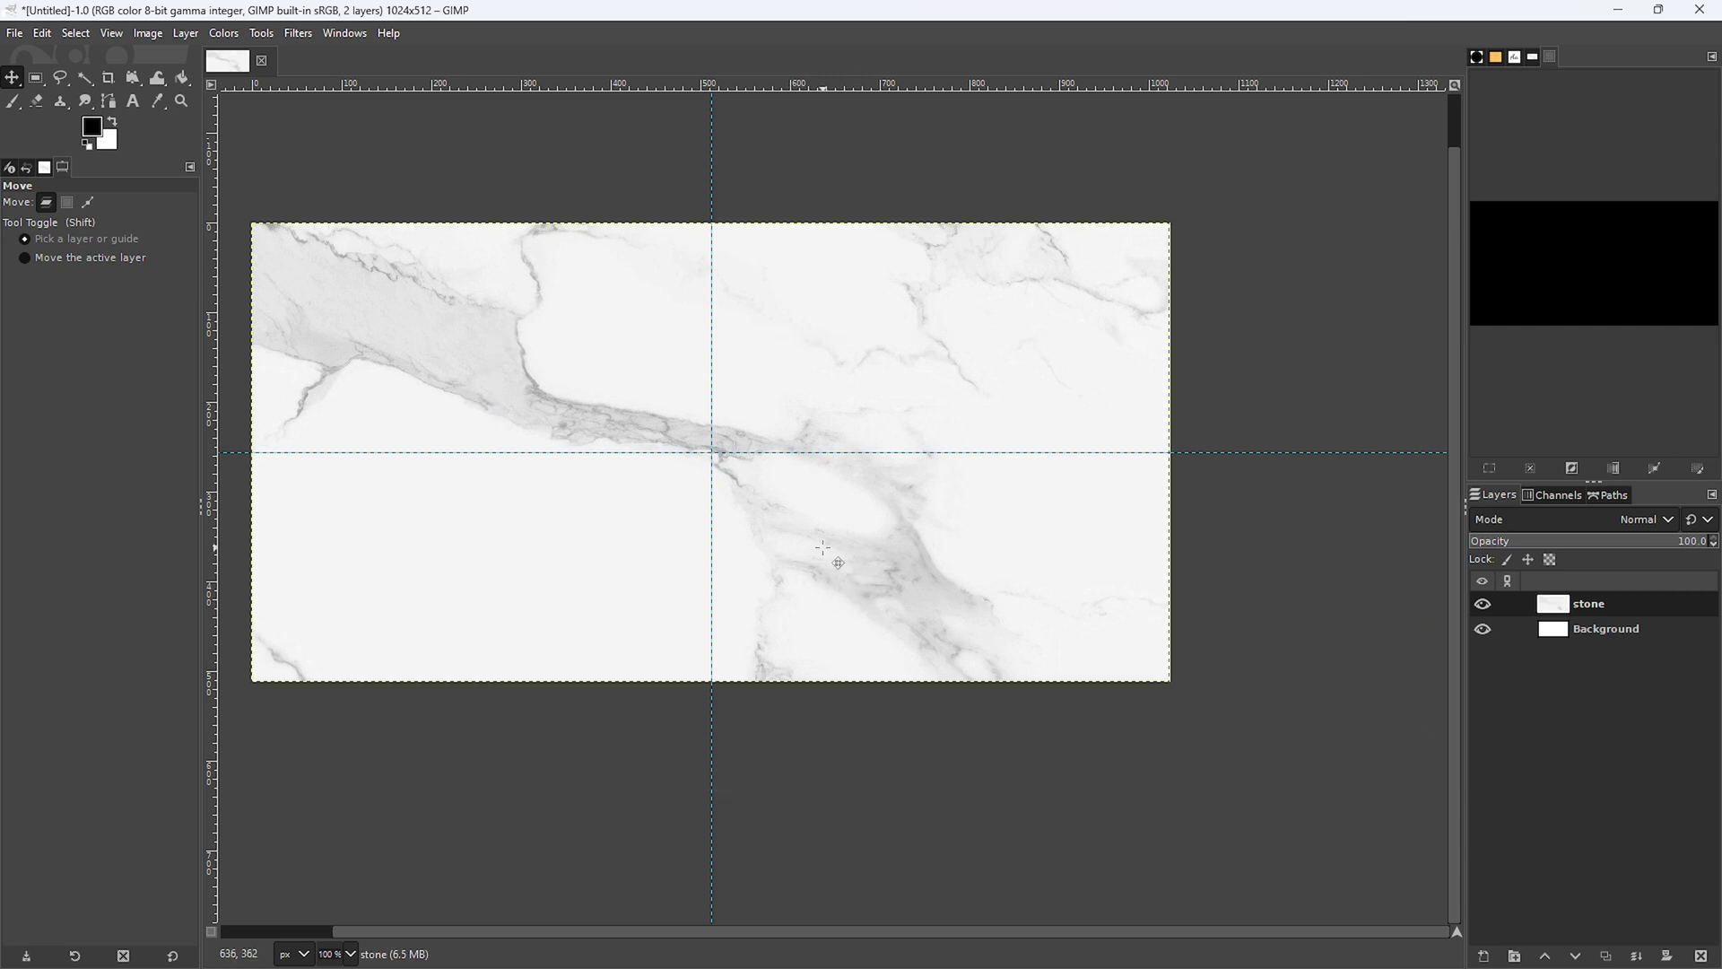
{"action": "mouse_move", "coordinate": [821, 546]}
{"action": "left_mouse_down"}
{"action": "mouse_move", "coordinate": [892, 593]}
{"action": "mouse_move", "coordinate": [843, 579]}
{"action": "mouse_move", "coordinate": [868, 599]}
{"action": "left_mouse_up"}
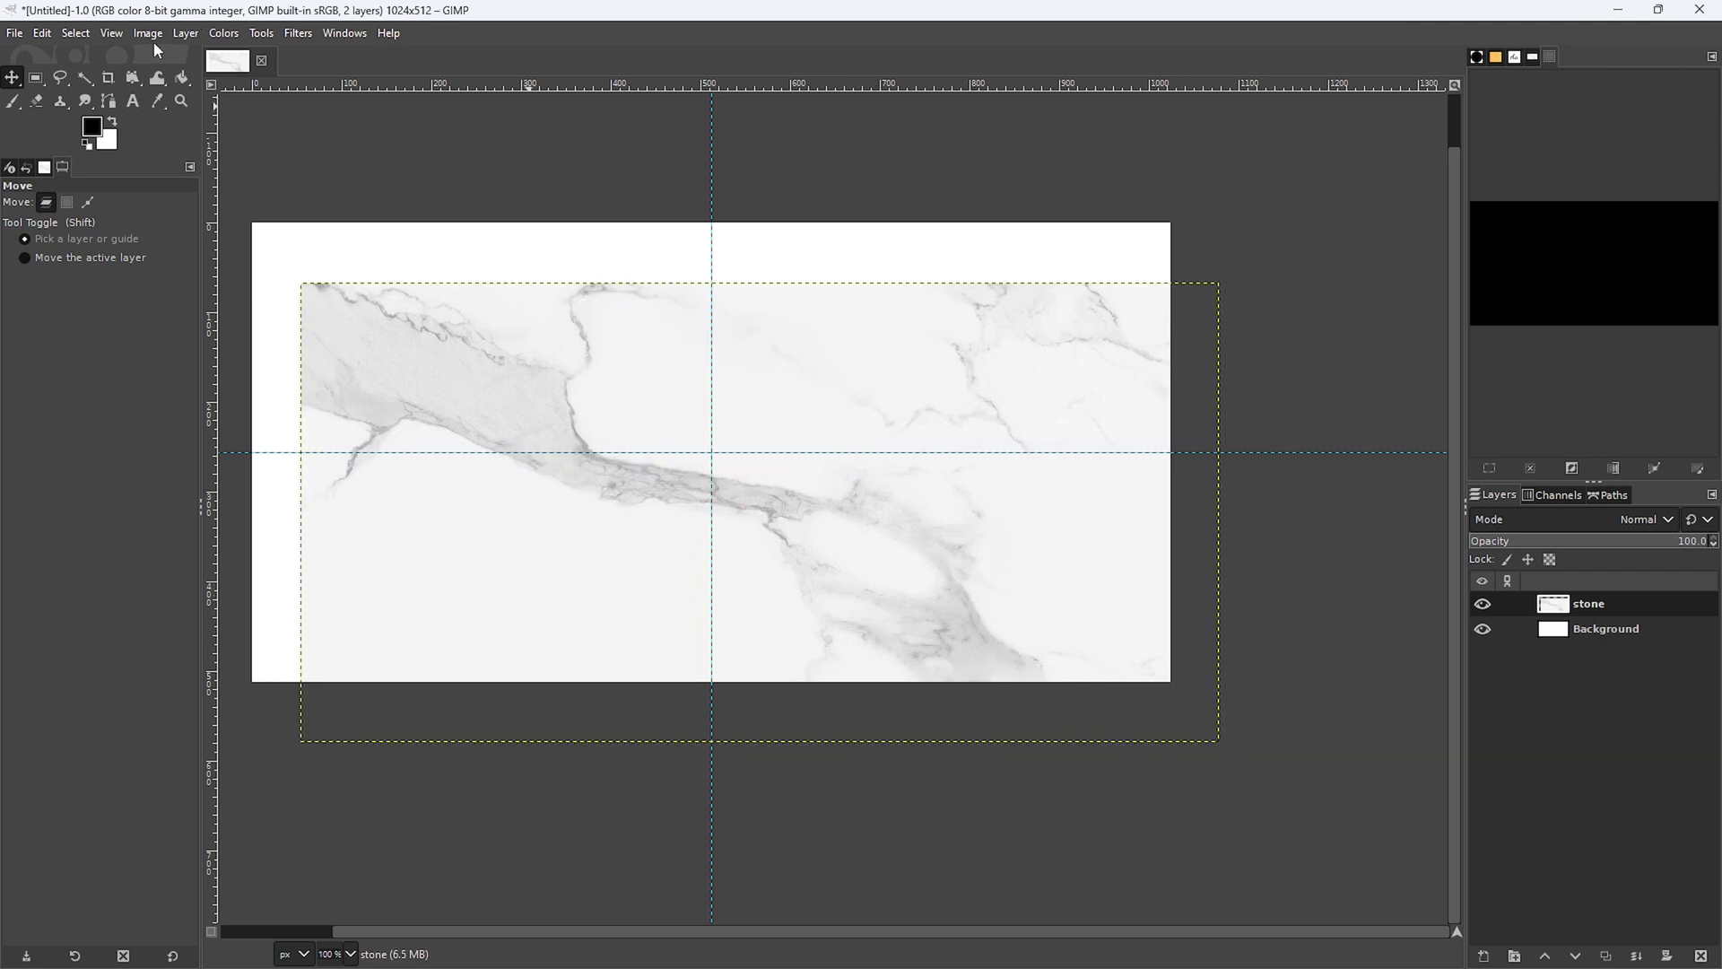
- Enable View > Snap to Guides and drag the stone layer until it snaps onto the canvas
{"action": "left_click", "coordinate": [113, 33]}
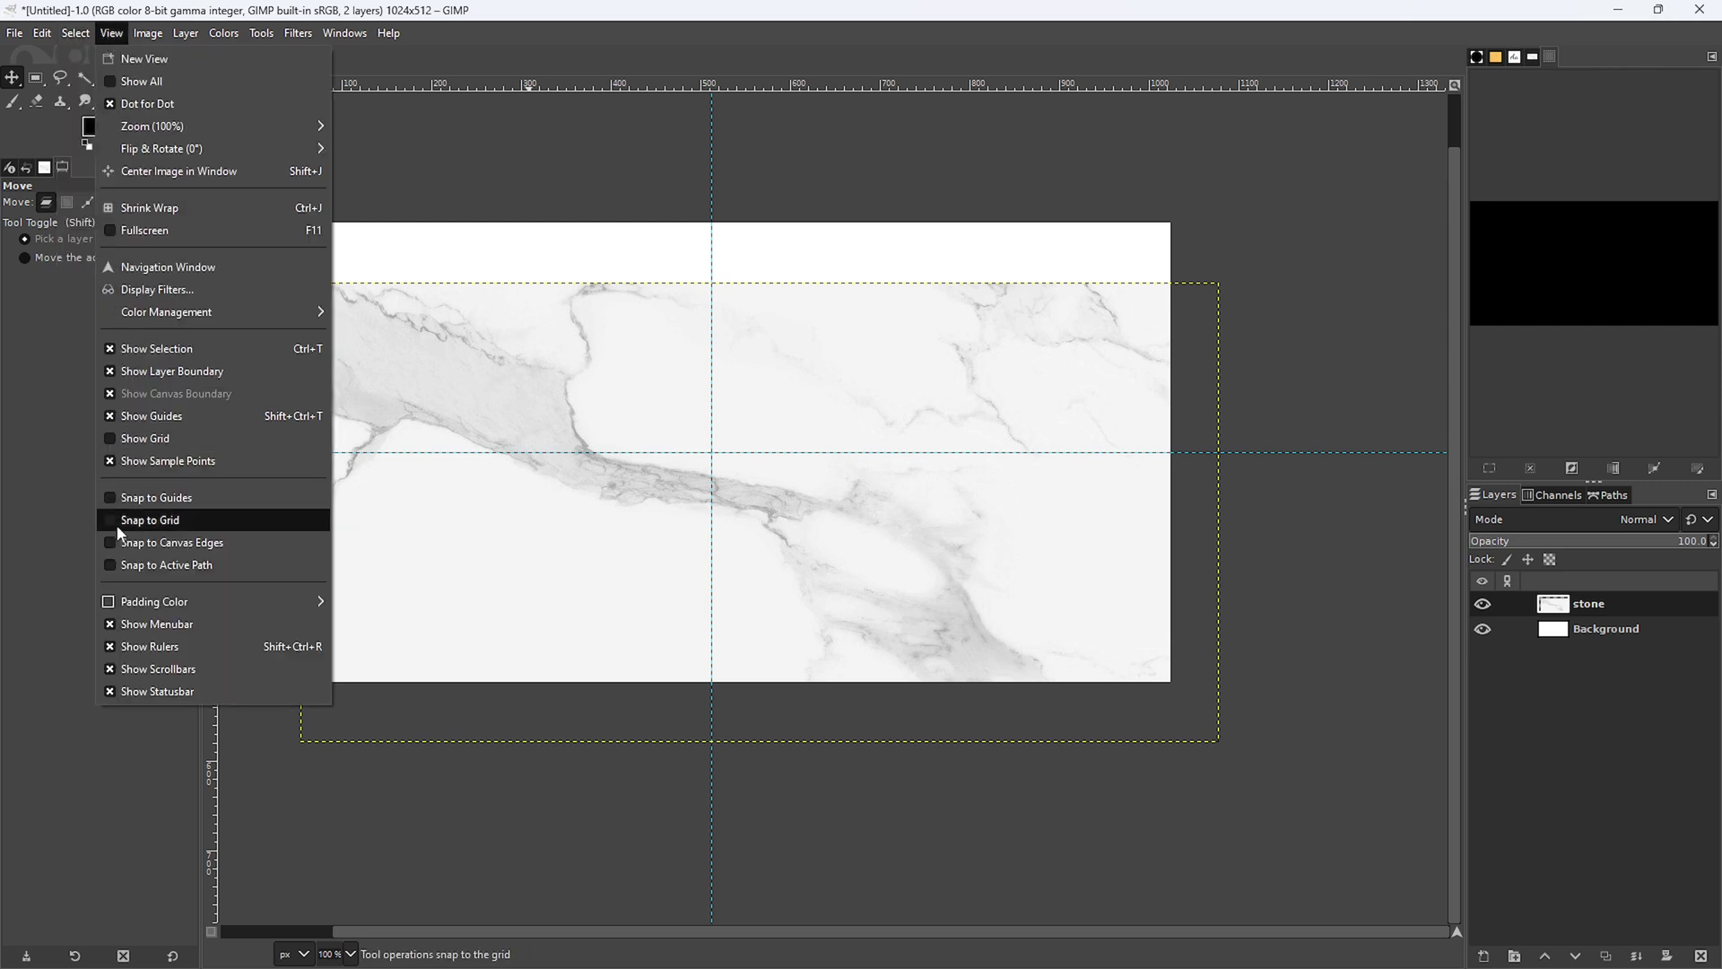
{"action": "left_click", "coordinate": [108, 497]}
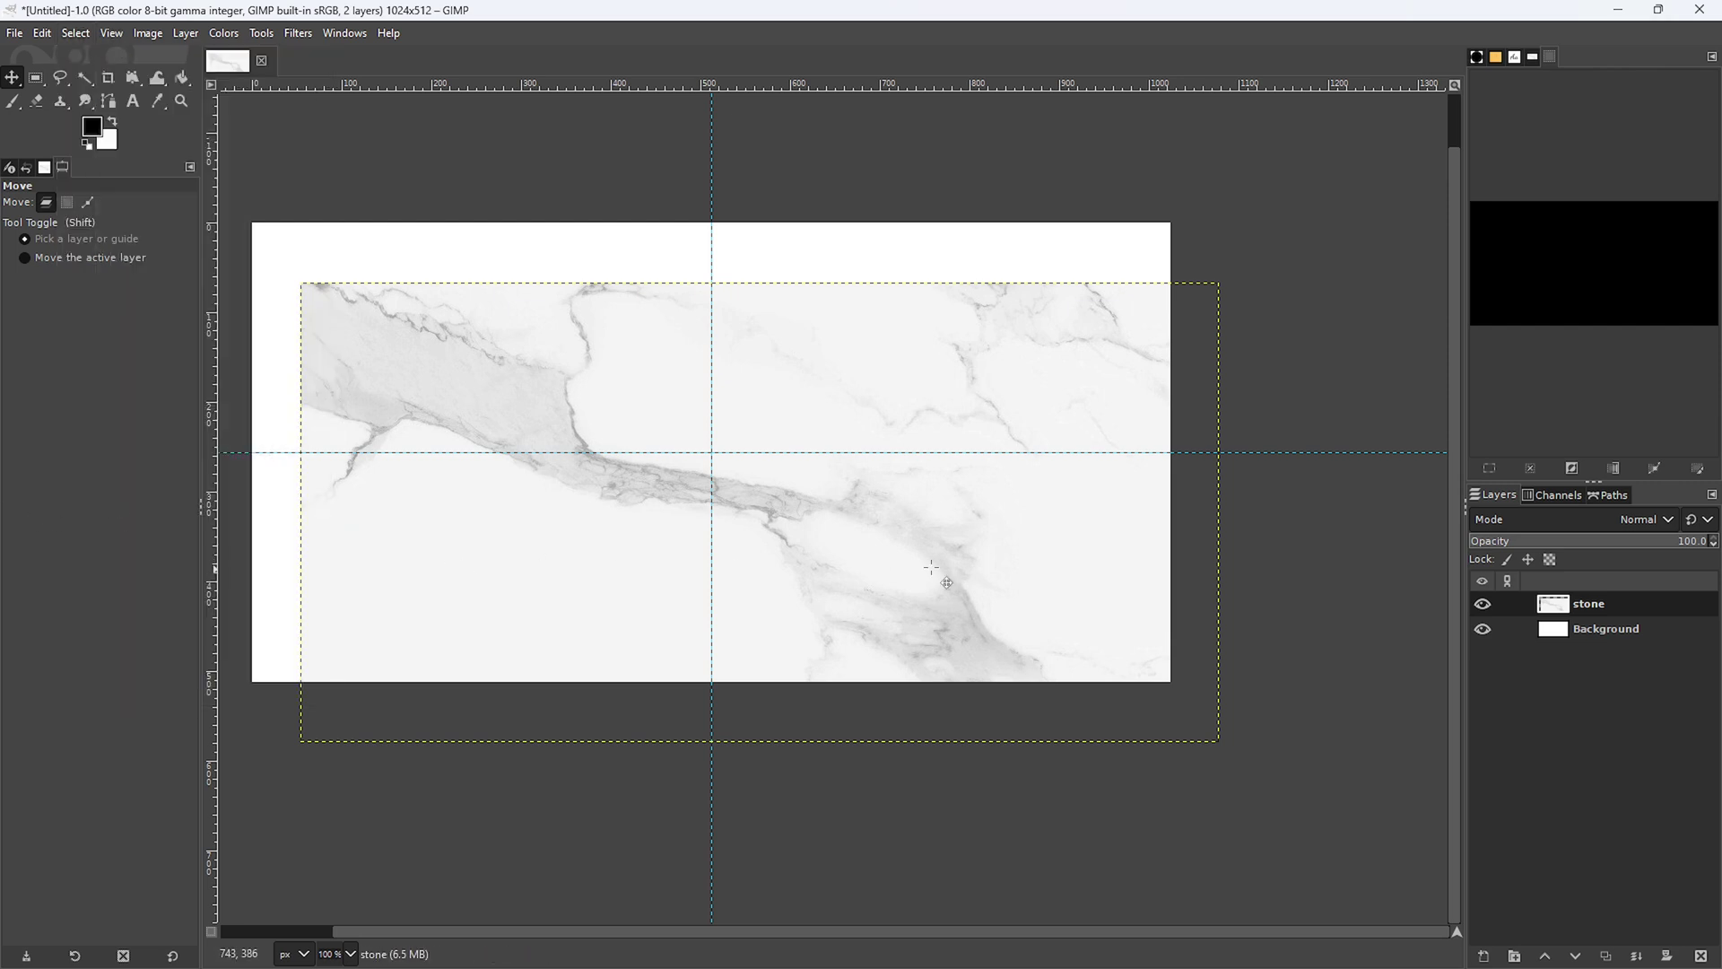
{"action": "left_click_drag", "start_coordinate": [942, 570], "coordinate": [890, 556]}
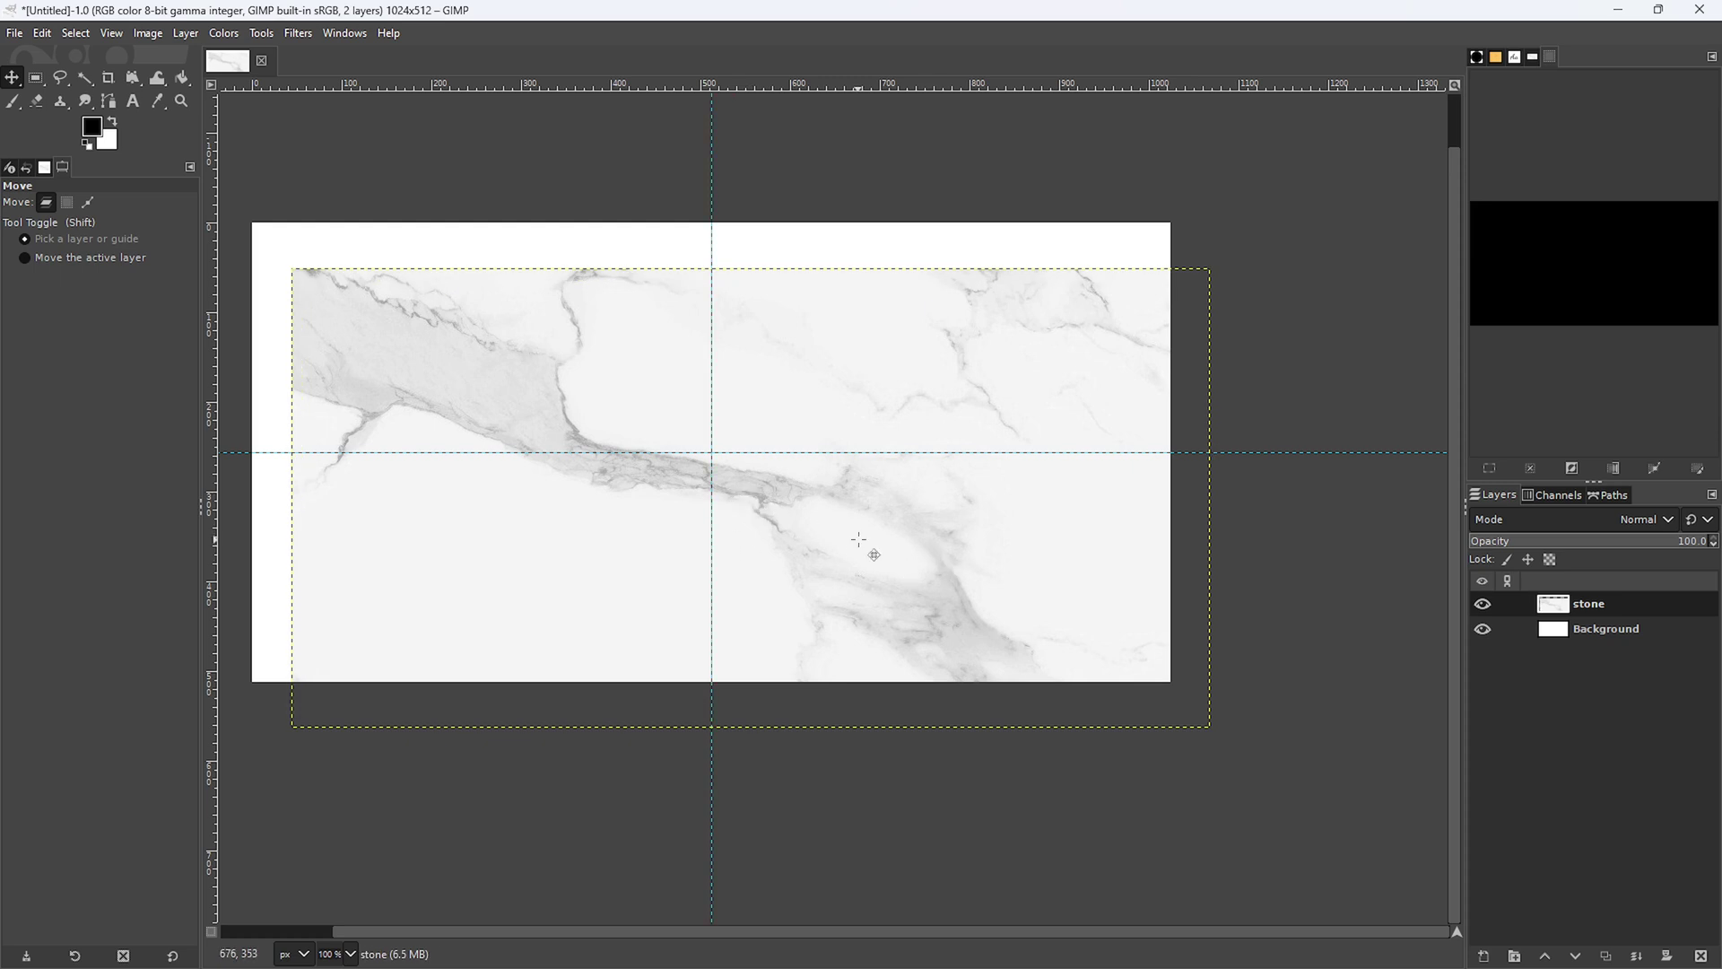
{"action": "left_click_drag", "start_coordinate": [860, 538], "coordinate": [825, 497]}
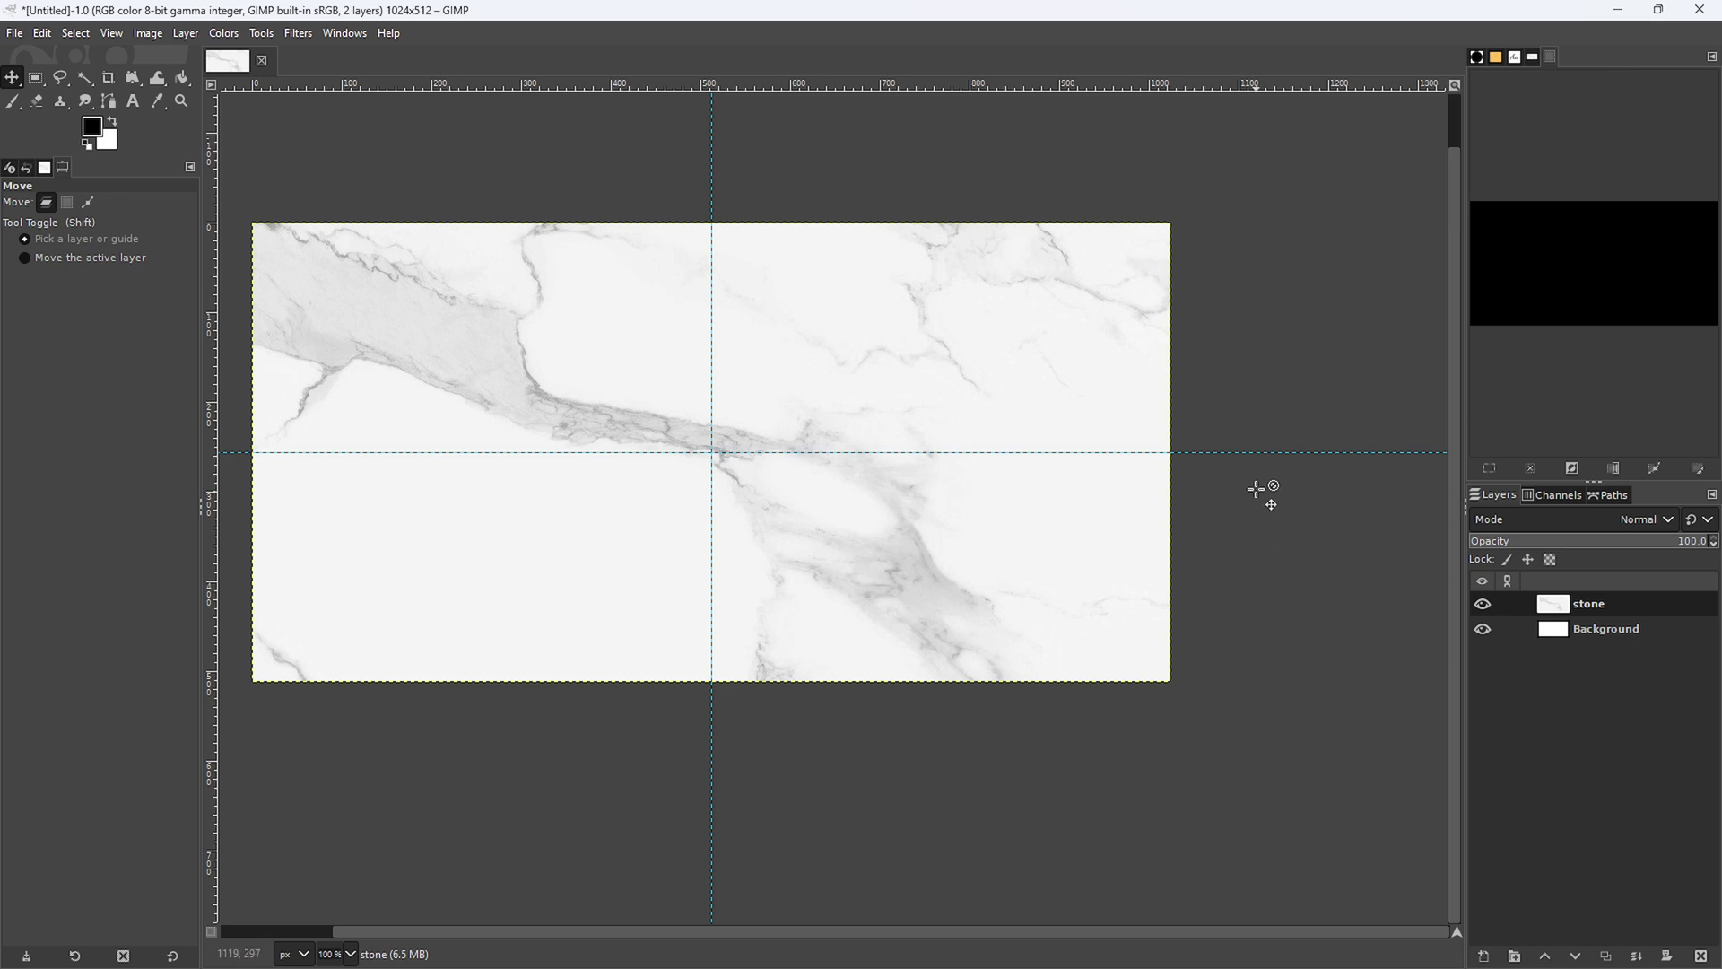
- Delete the horizontal and vertical centre guides by dragging them back onto the rulers
{"action": "mouse_move", "coordinate": [1261, 457]}
{"action": "left_mouse_down"}
{"action": "mouse_move", "coordinate": [1237, 226]}
{"action": "mouse_move", "coordinate": [1141, 144]}
{"action": "left_mouse_up"}
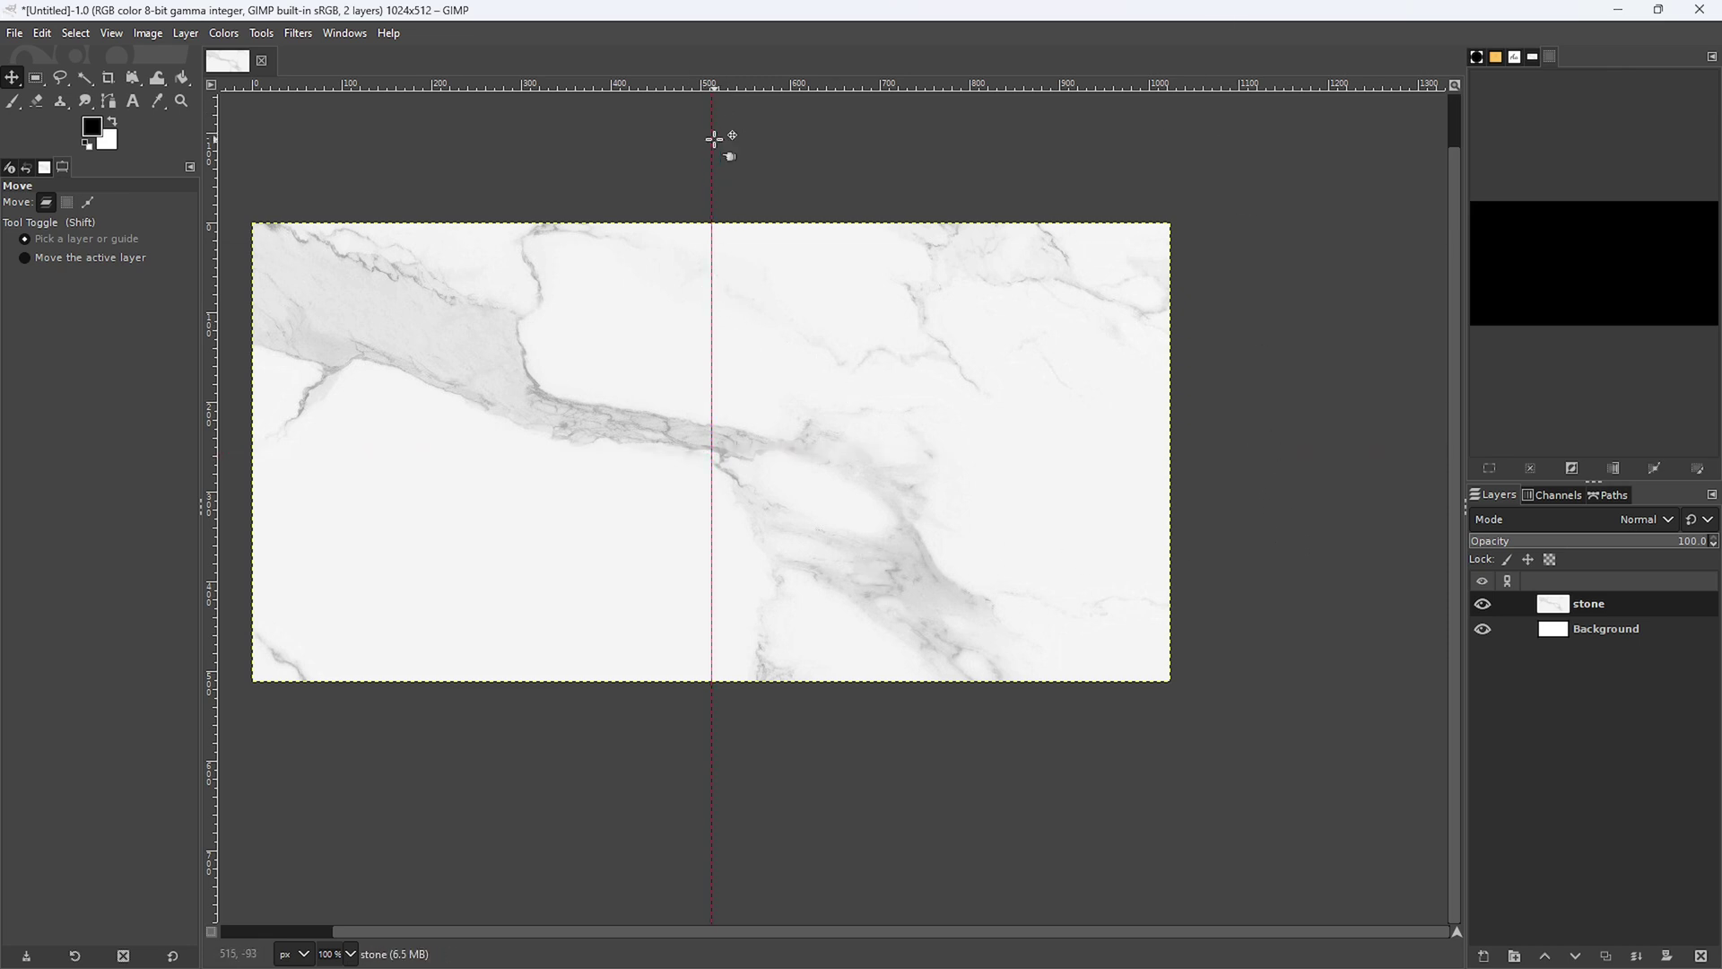
{"action": "left_click_drag", "start_coordinate": [711, 140], "coordinate": [190, 162]}
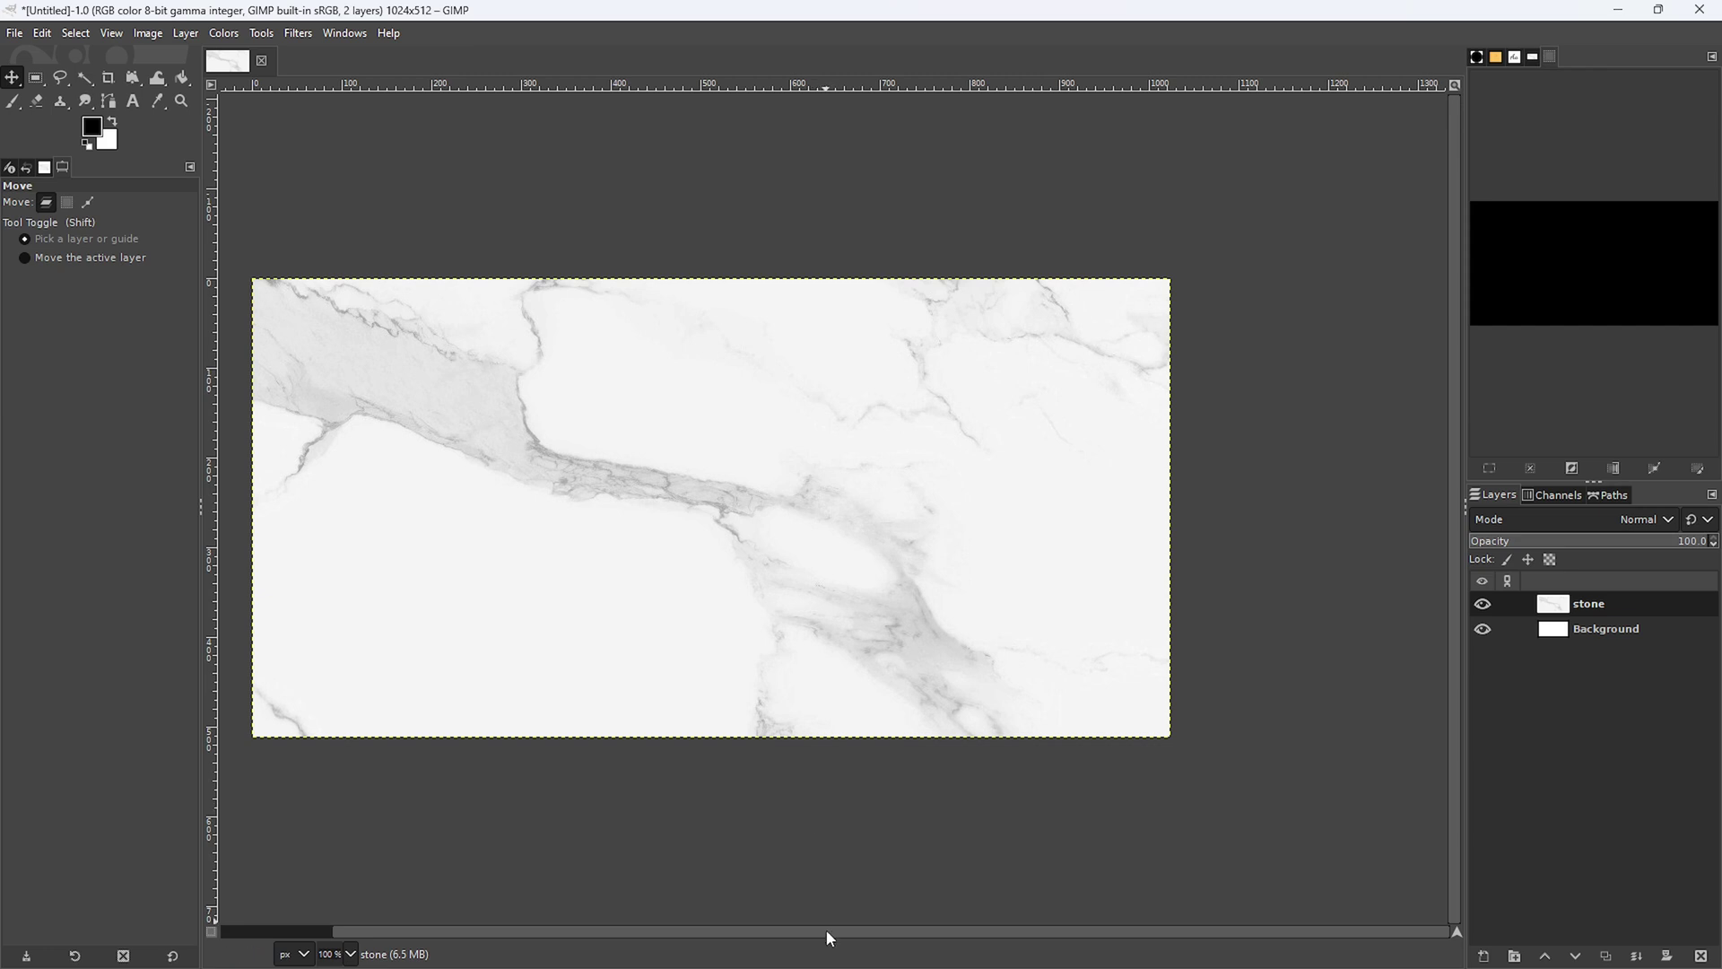
{"action": "scroll", "coordinate": [826, 930], "scroll_direction": "left", "scroll_amount": 1}
{"action": "scroll", "coordinate": [775, 929], "scroll_direction": "left", "scroll_amount": 2}
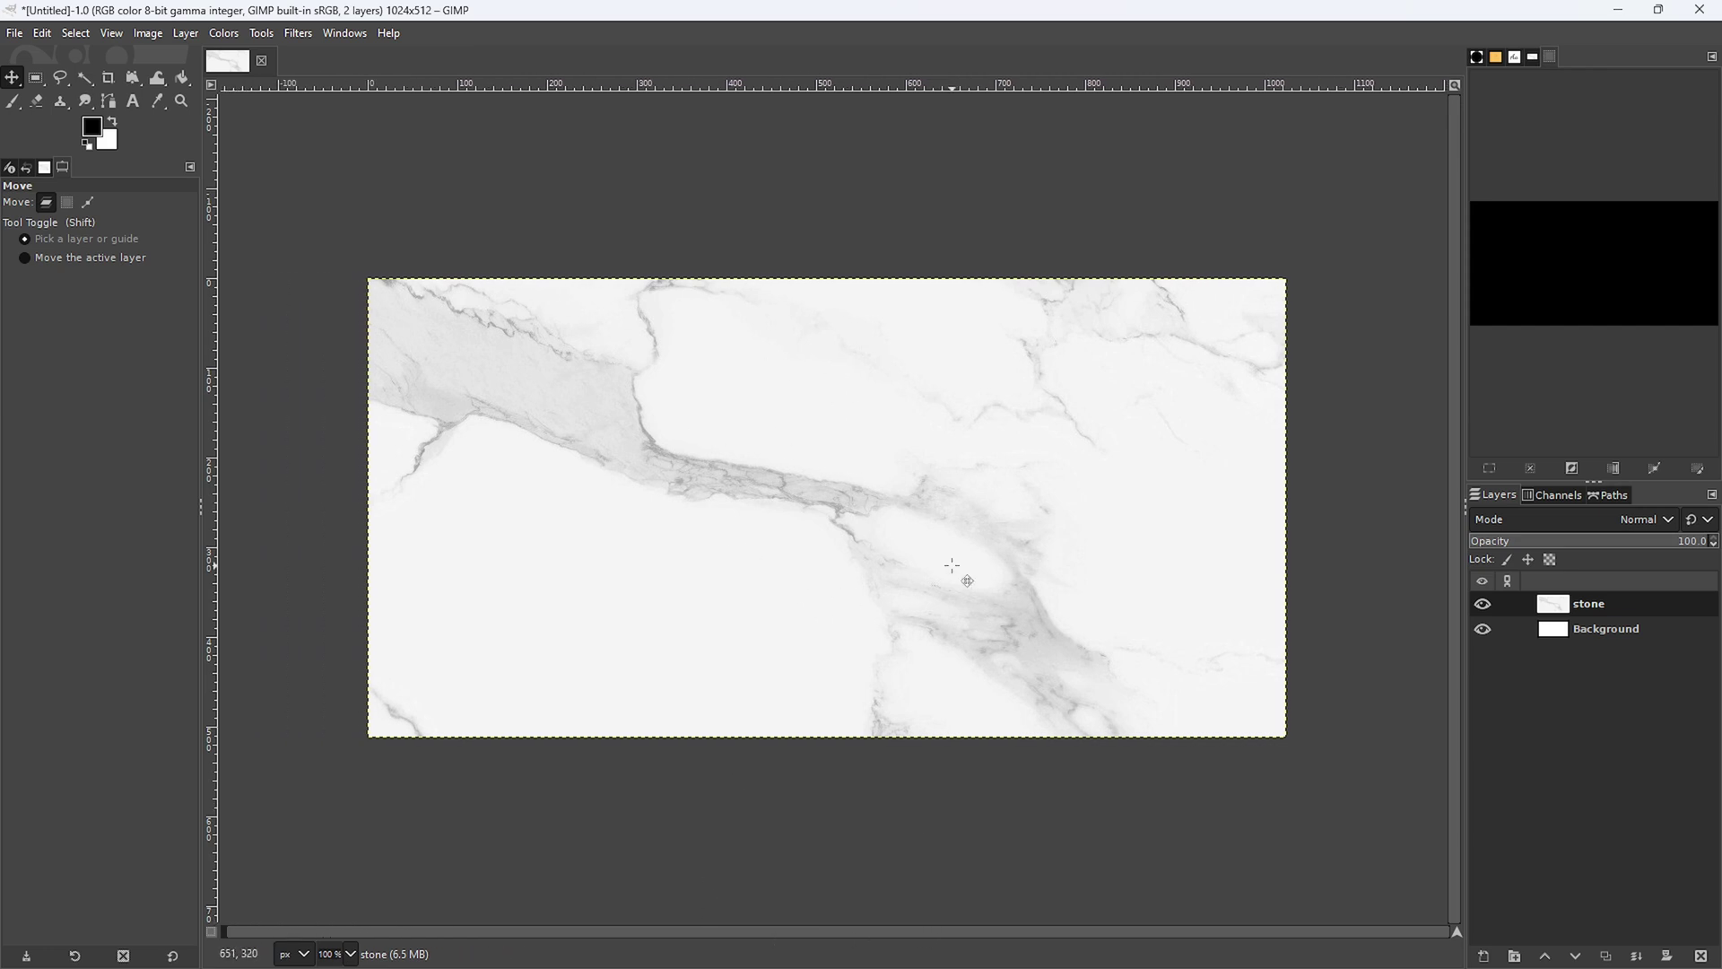